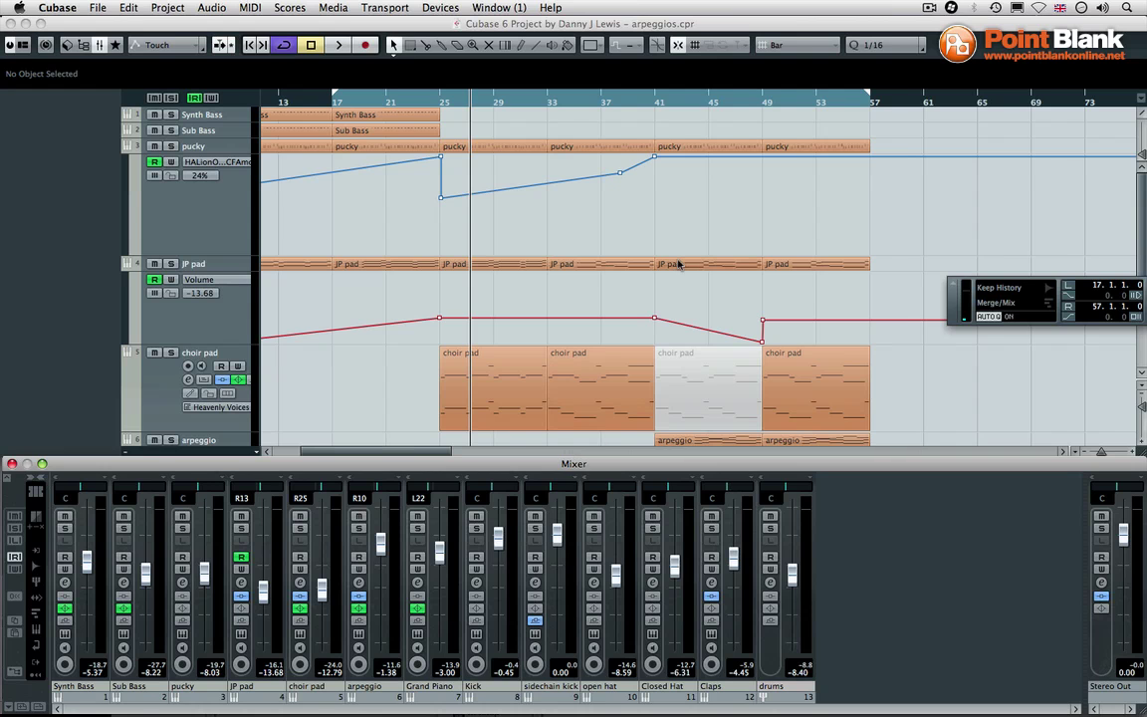
Return the playhead to bar 17 and start playing the arrangement
key(1)
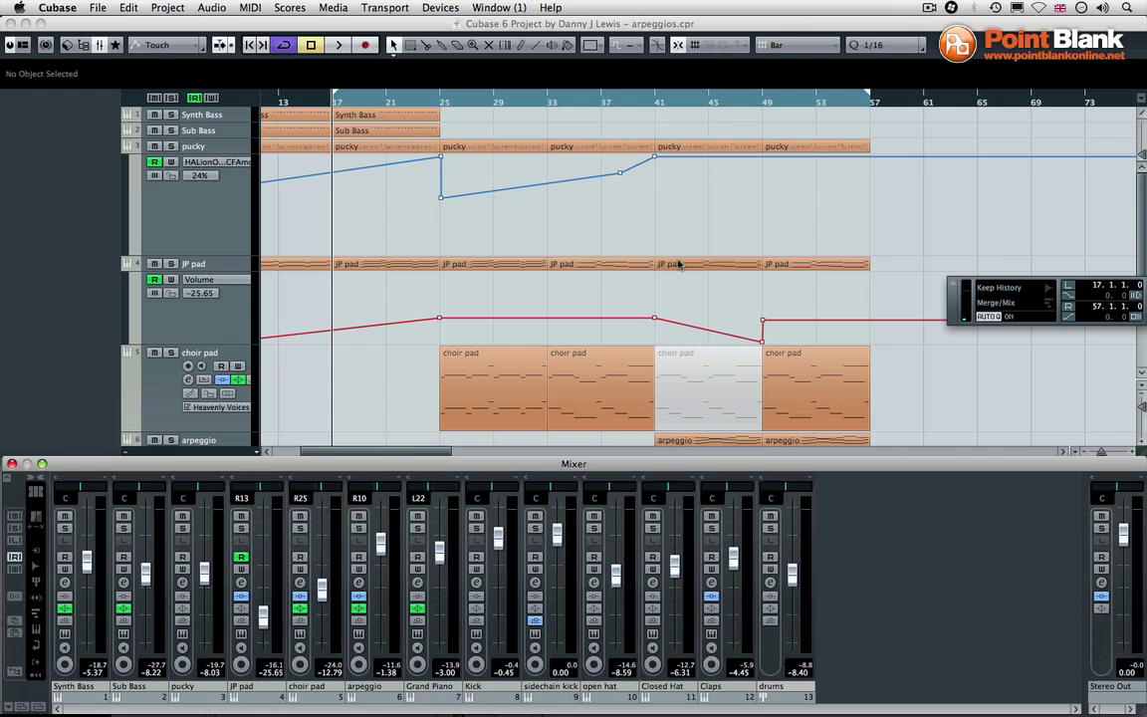
key(KP_Enter)
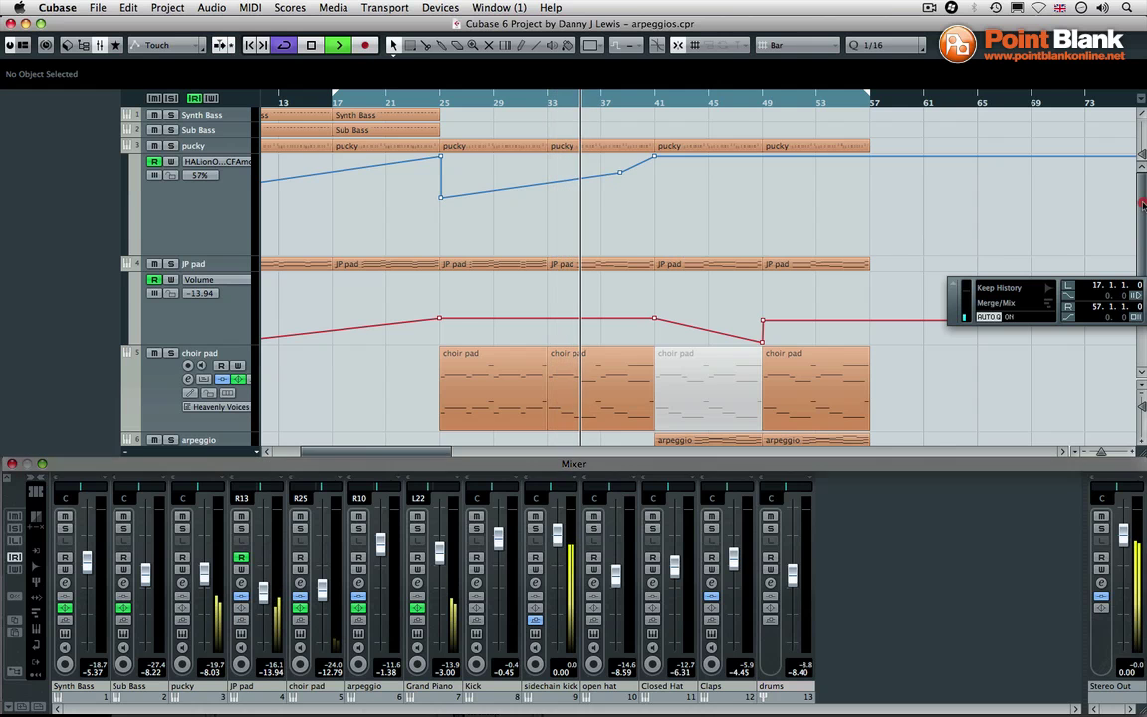
Open the arpeggio track's part in the Key Editor, zoomed out to show it whole
drag(1141, 209, 1142, 230)
click(206, 352)
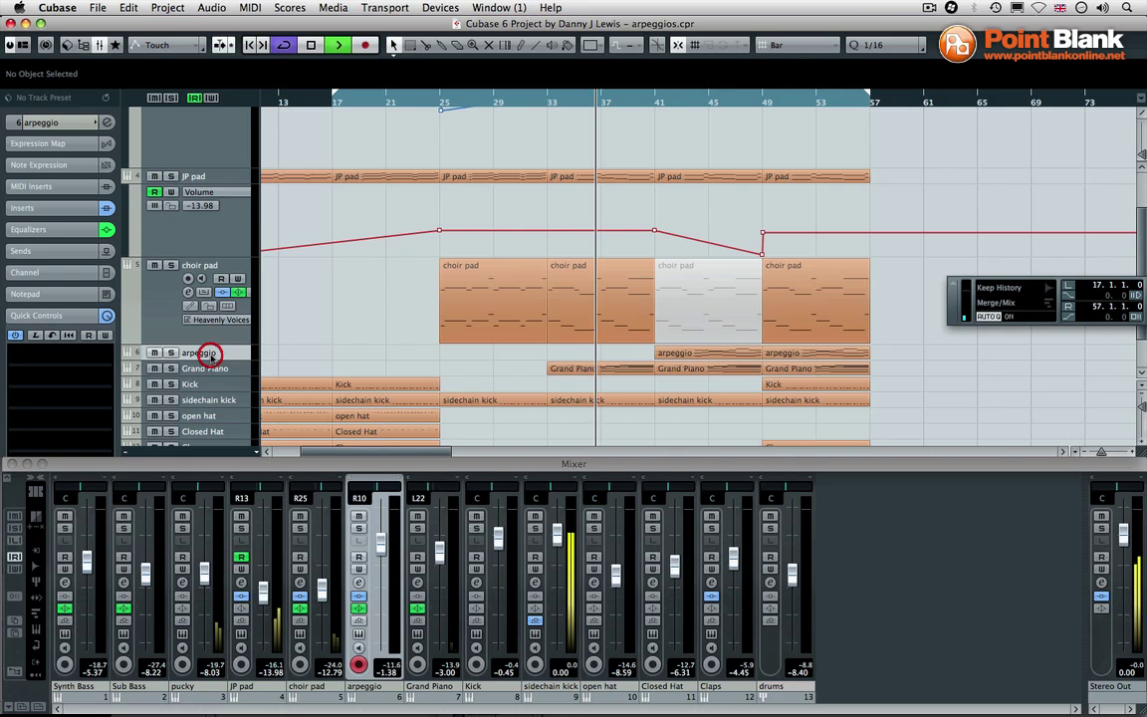
double_click(707, 354)
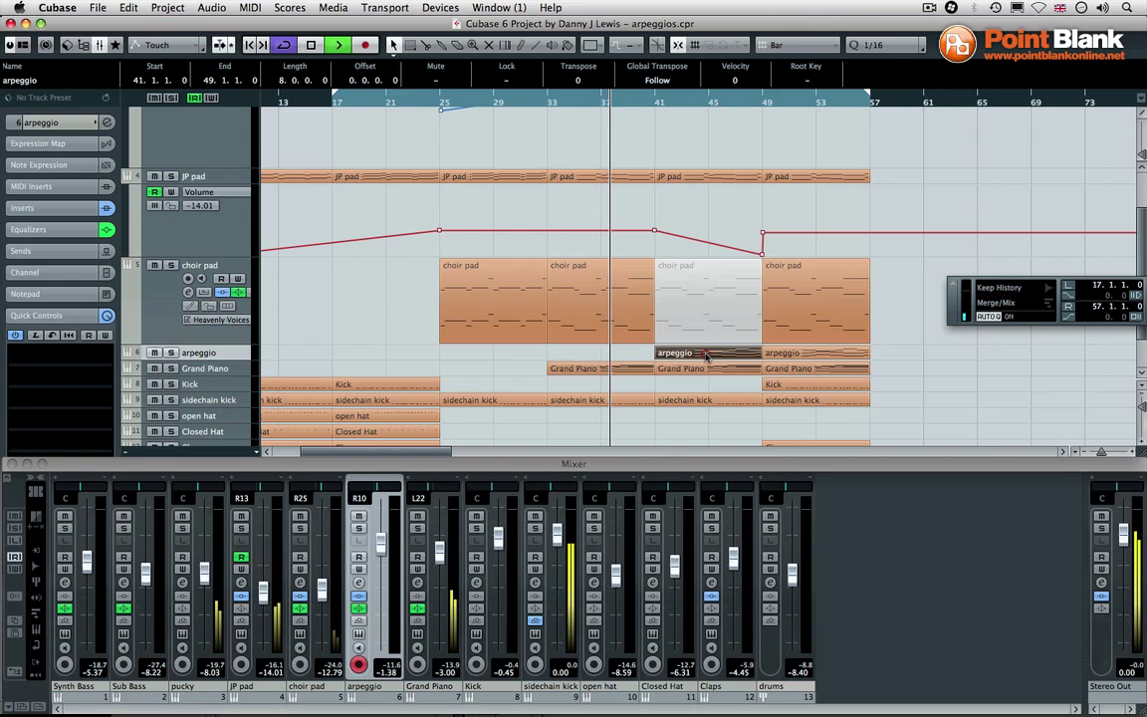
key(g)
key(g)
key(g)
key(g)
key(g)
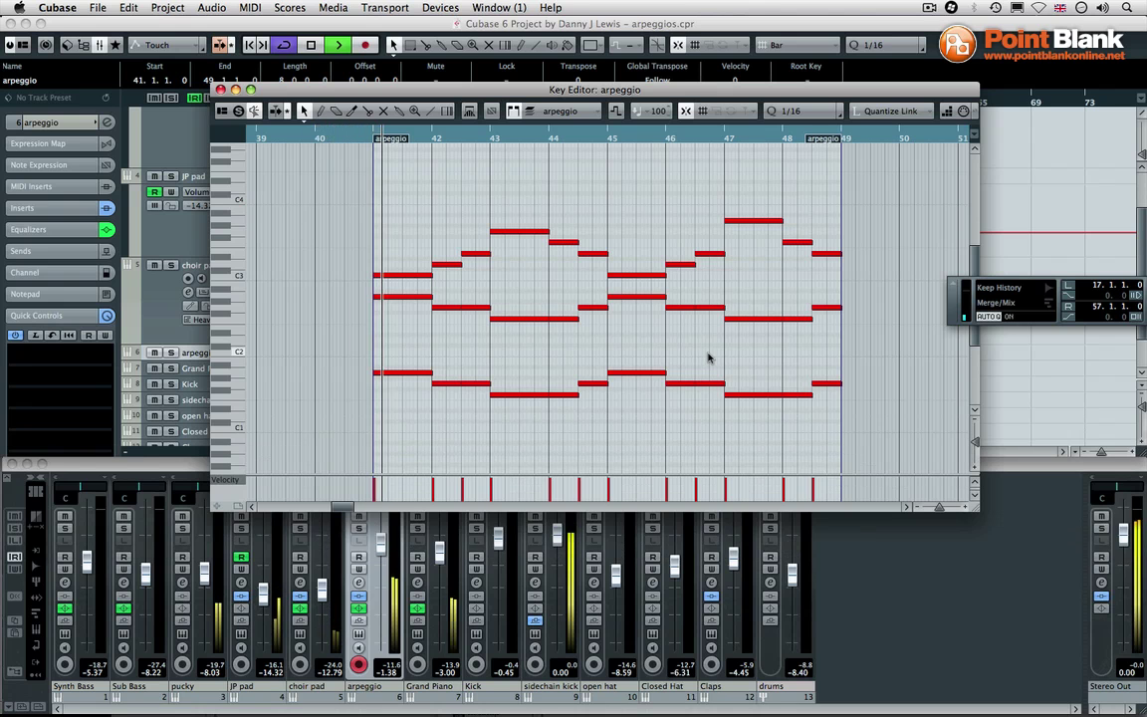
Briefly solo the arpeggio channel, stop playback, and close the Key Editor
click(359, 529)
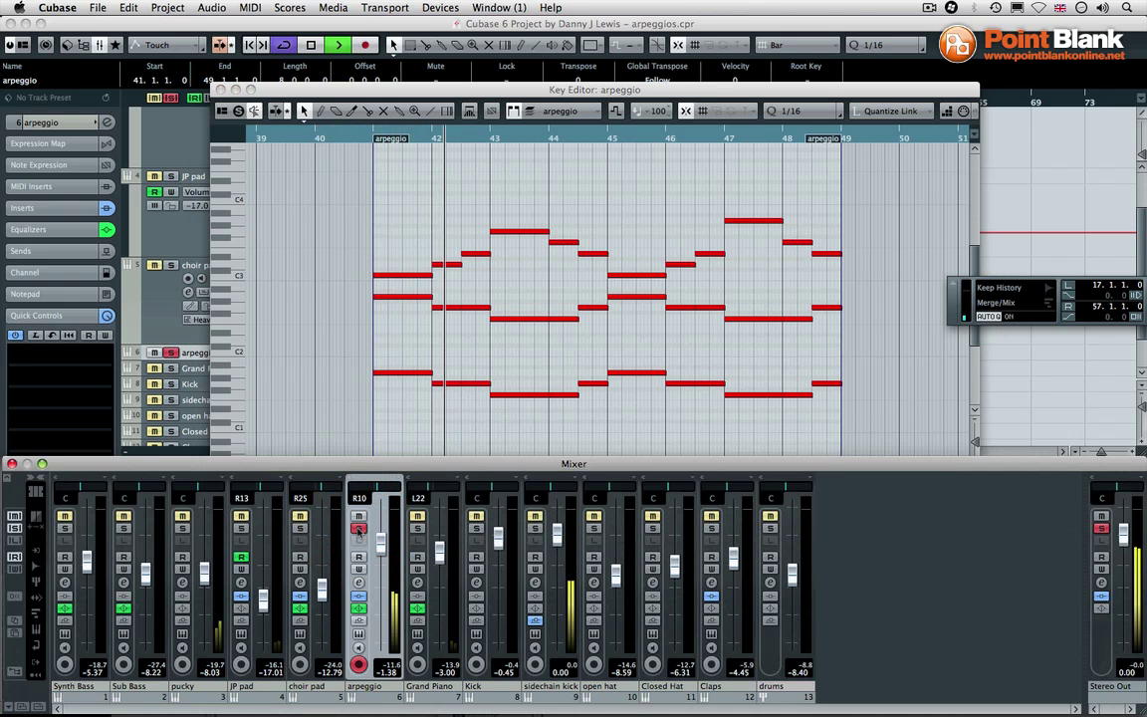
click(358, 529)
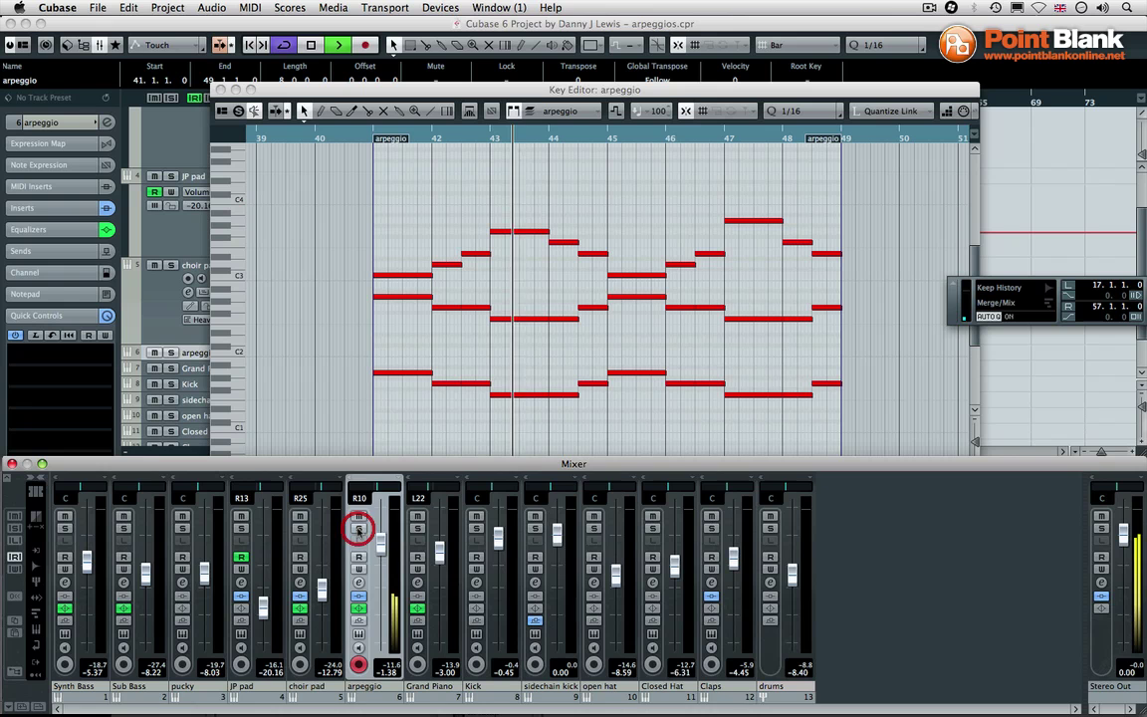
key(space)
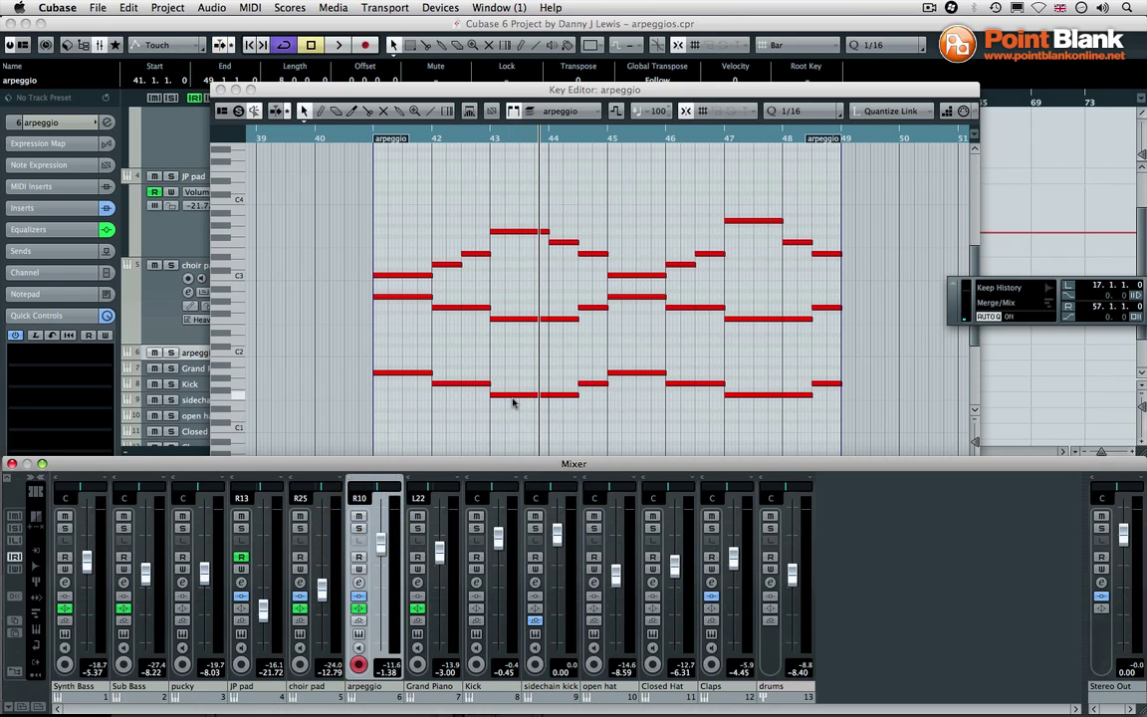
click(525, 392)
key(Return)
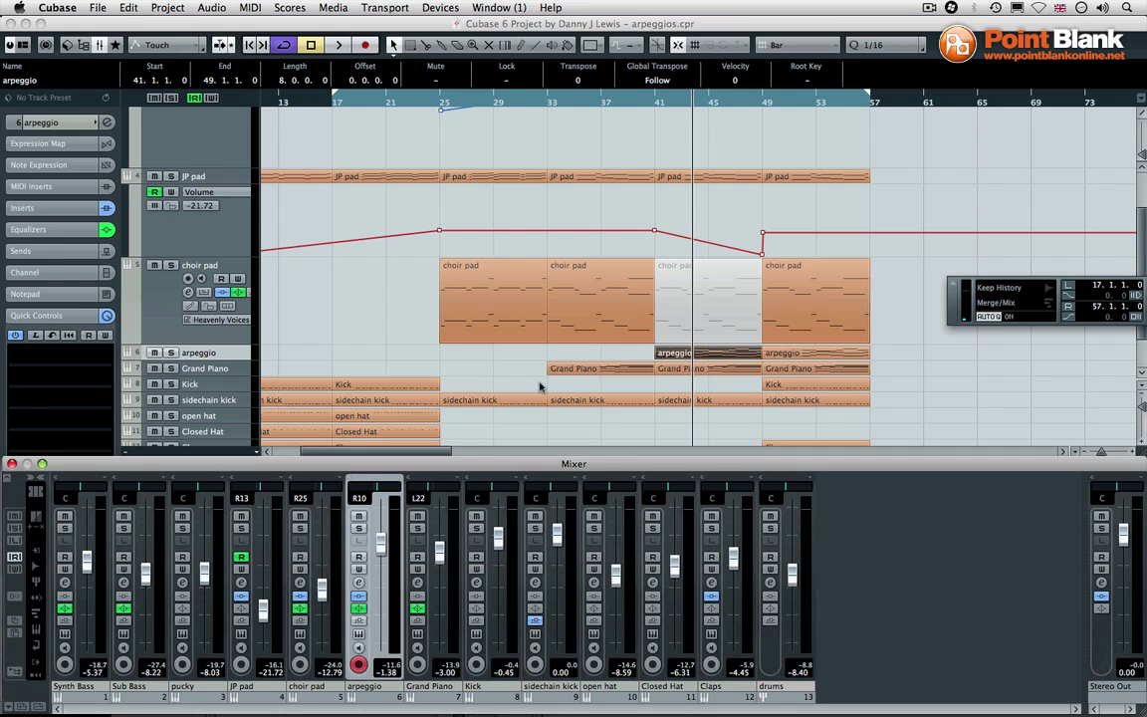
Solo the arpeggio track and select its part at bar 41
click(541, 387)
key(s)
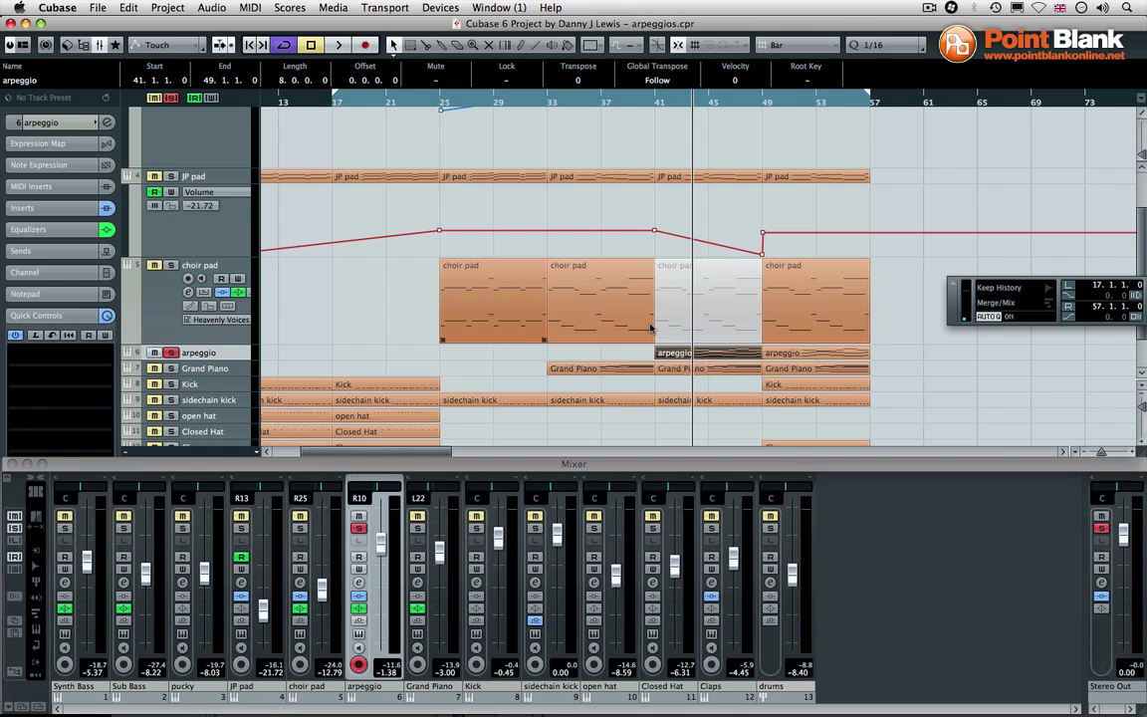
click(694, 355)
Set the loop to bars 41–49 and open the first MIDI insert slot's effect list
key(p)
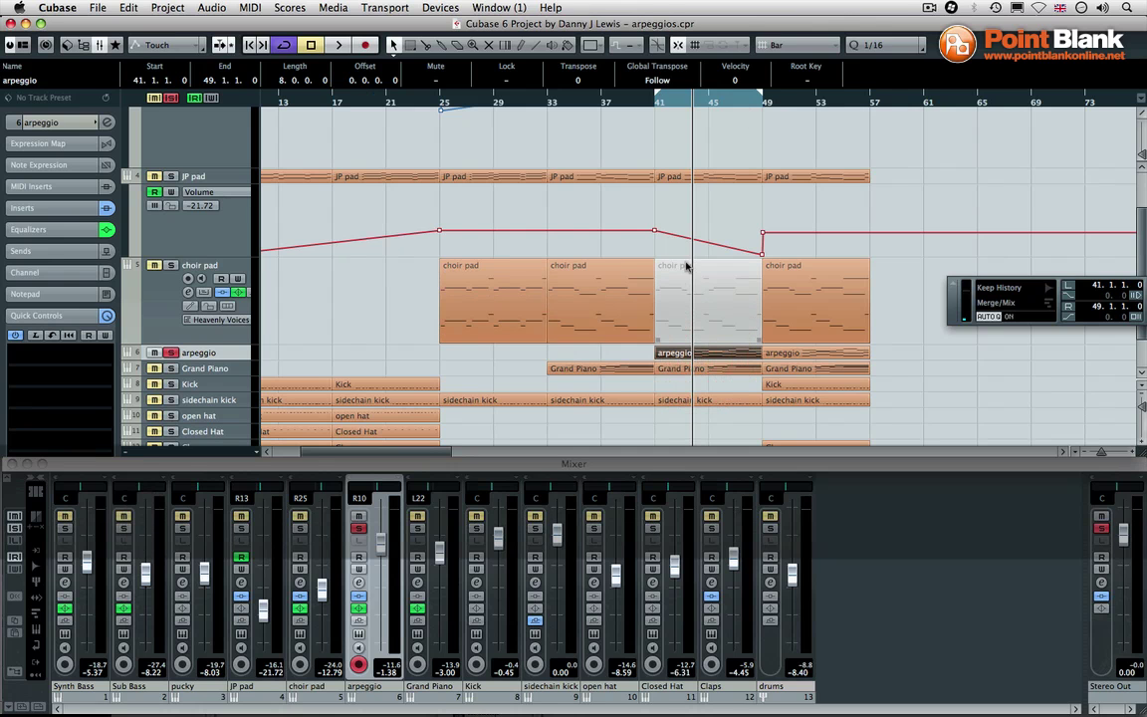
click(44, 186)
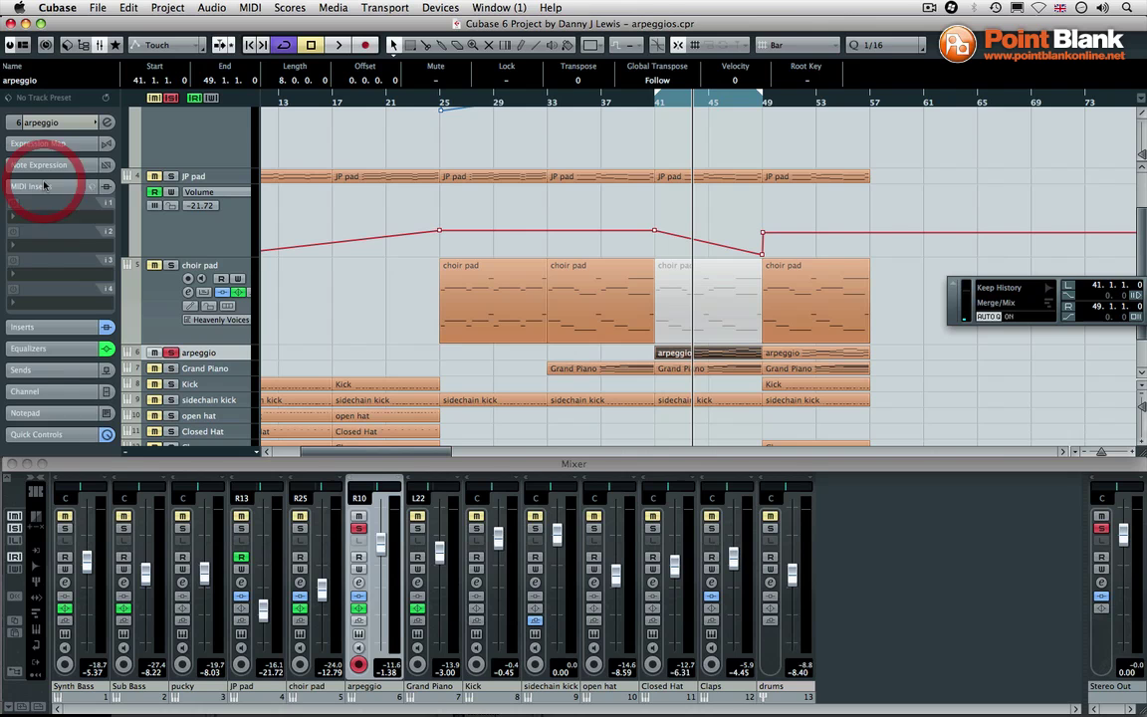
click(65, 204)
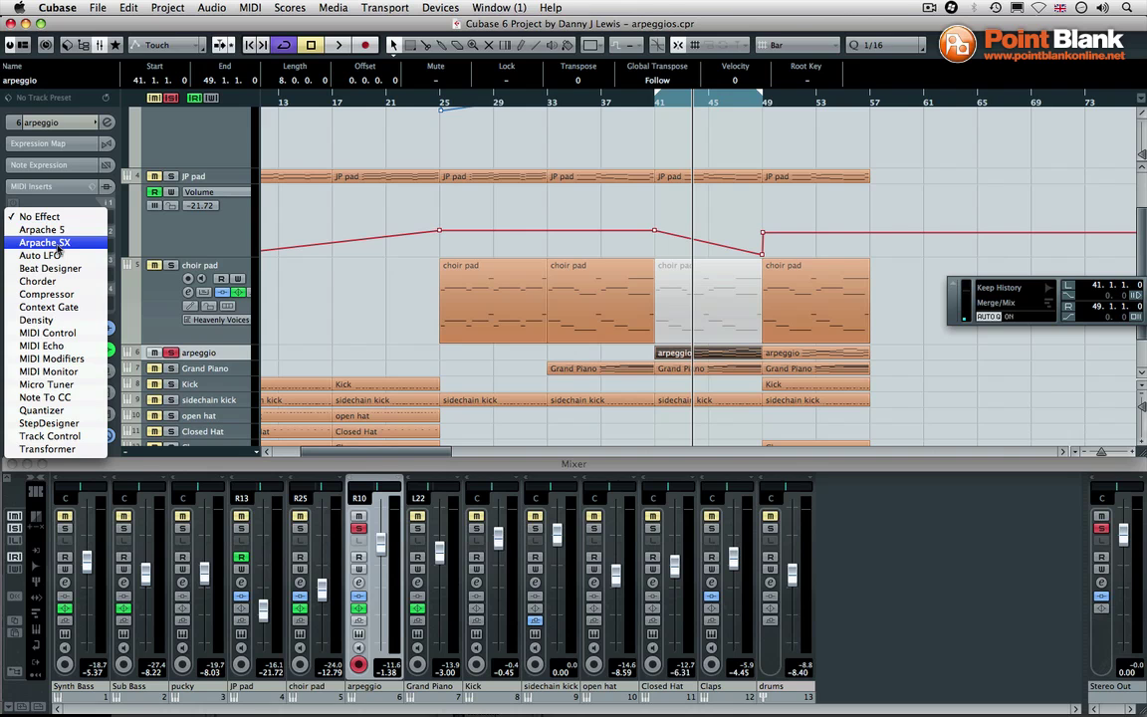
Insert Arpache 5, swap it for Arpache SX, and open the arpeggio part in the Key Editor
click(45, 230)
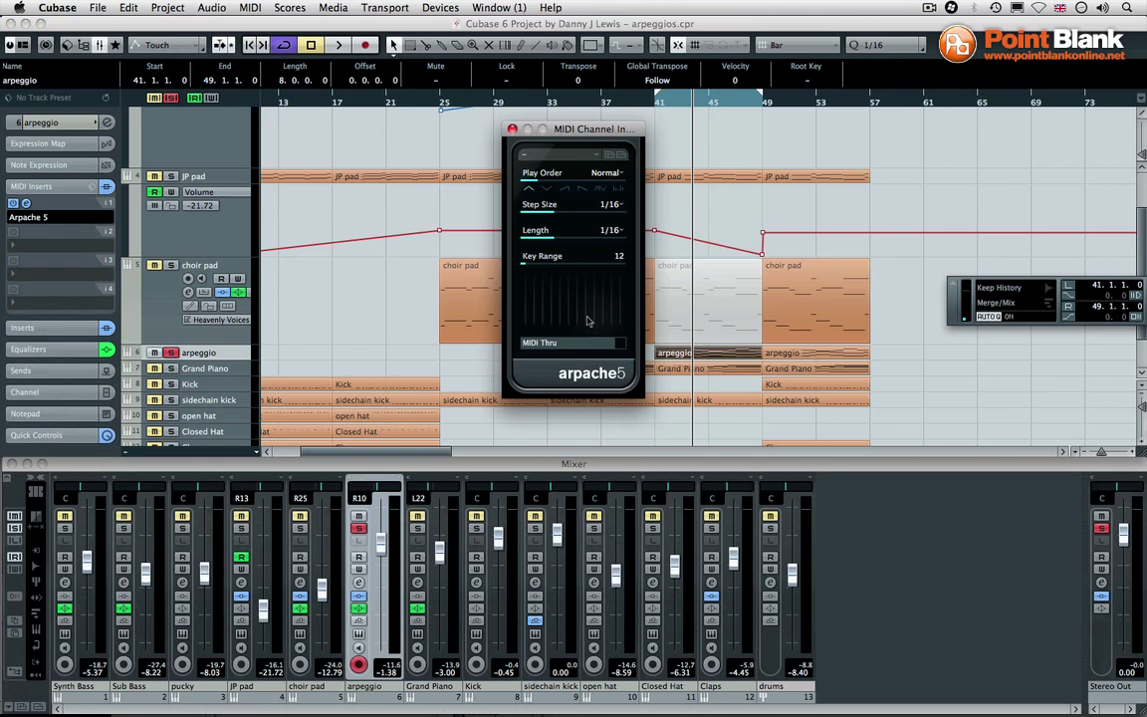
click(42, 217)
click(44, 232)
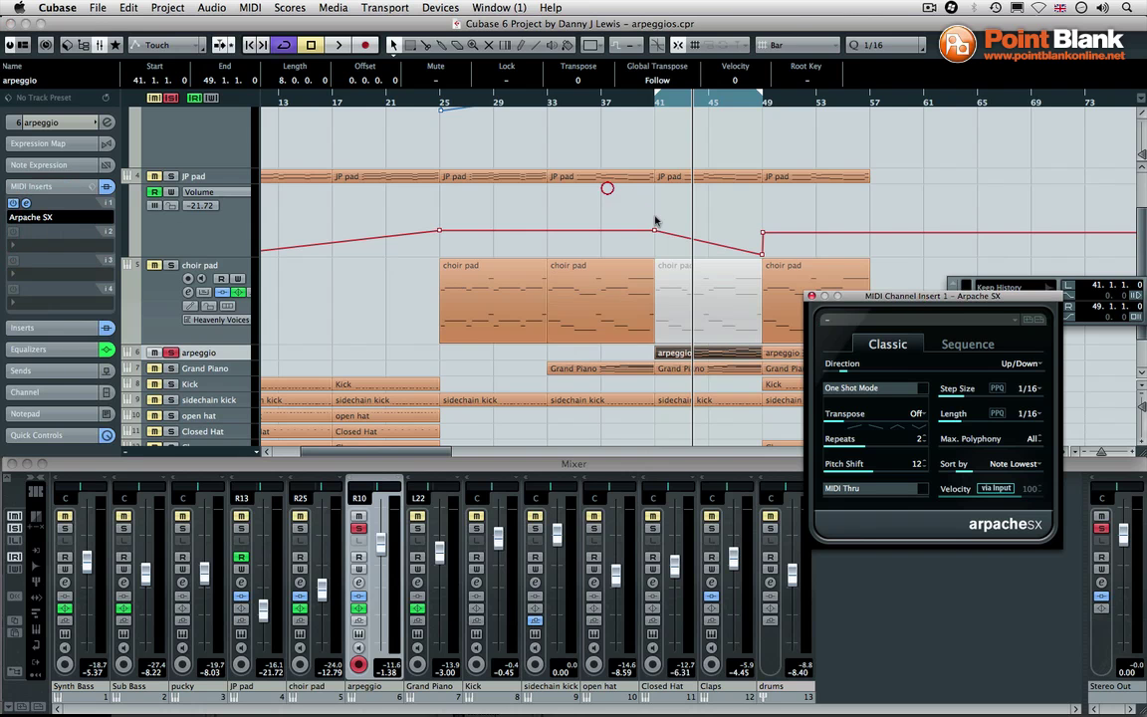
drag(920, 297, 308, 125)
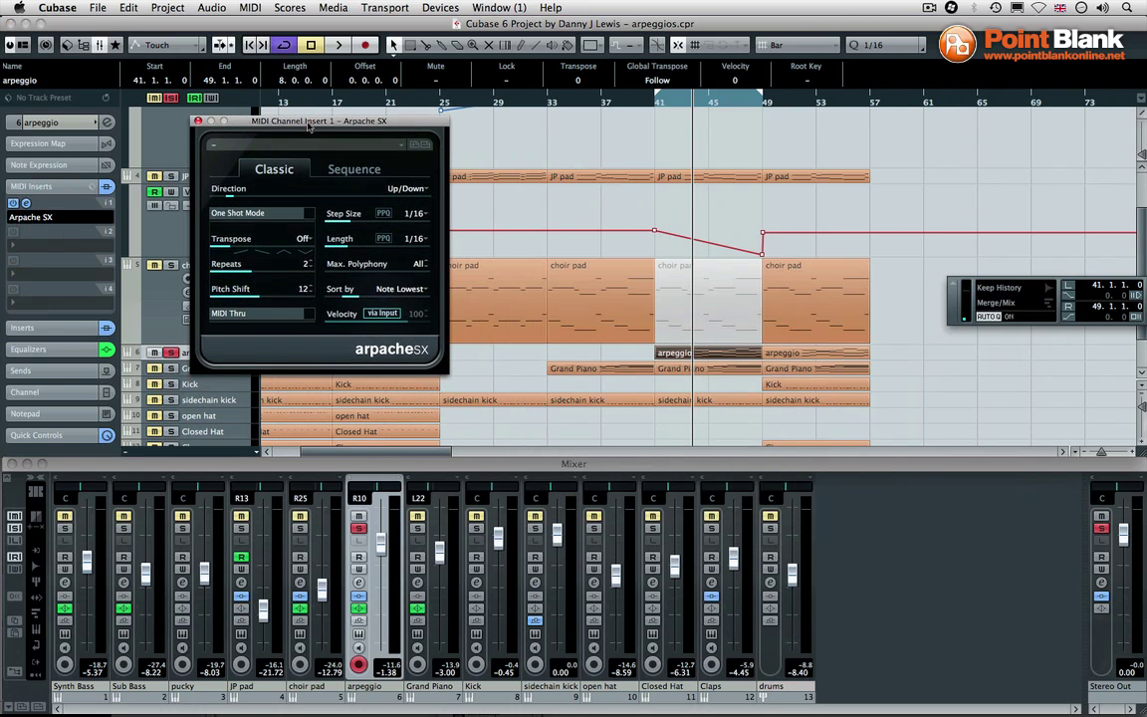
double_click(707, 352)
Place Arpache SX top-left beside the Key Editor and audition the Up/Down 1/16 arpeggio
drag(405, 123, 257, 66)
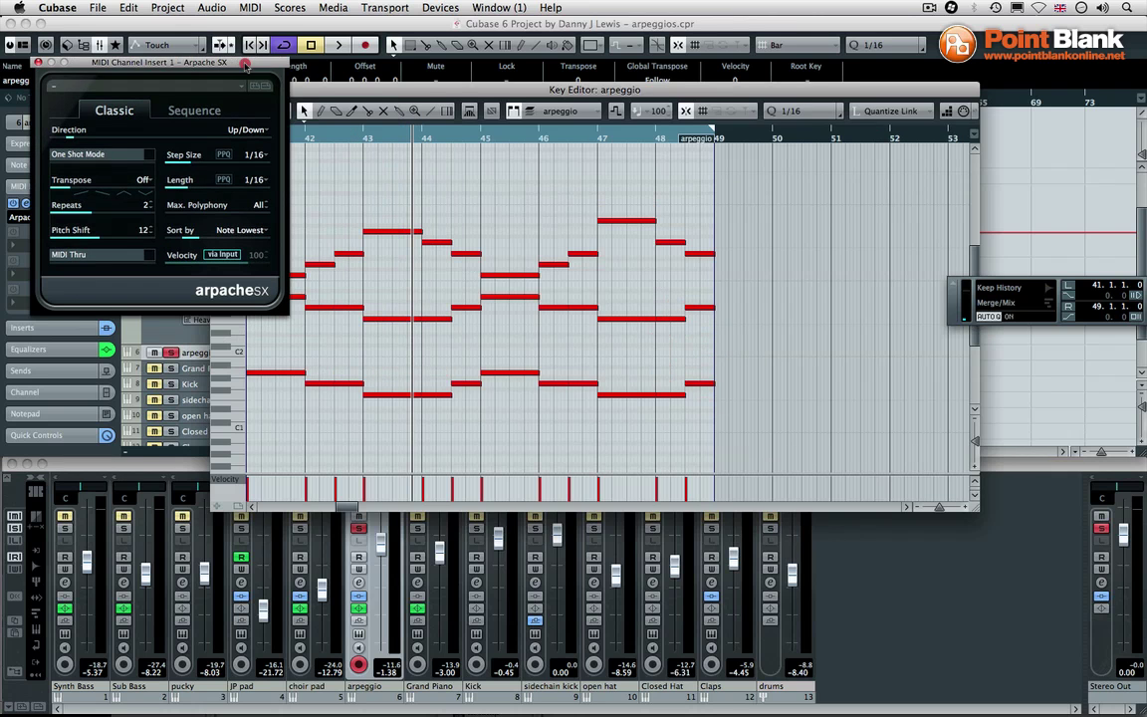
drag(385, 90, 503, 68)
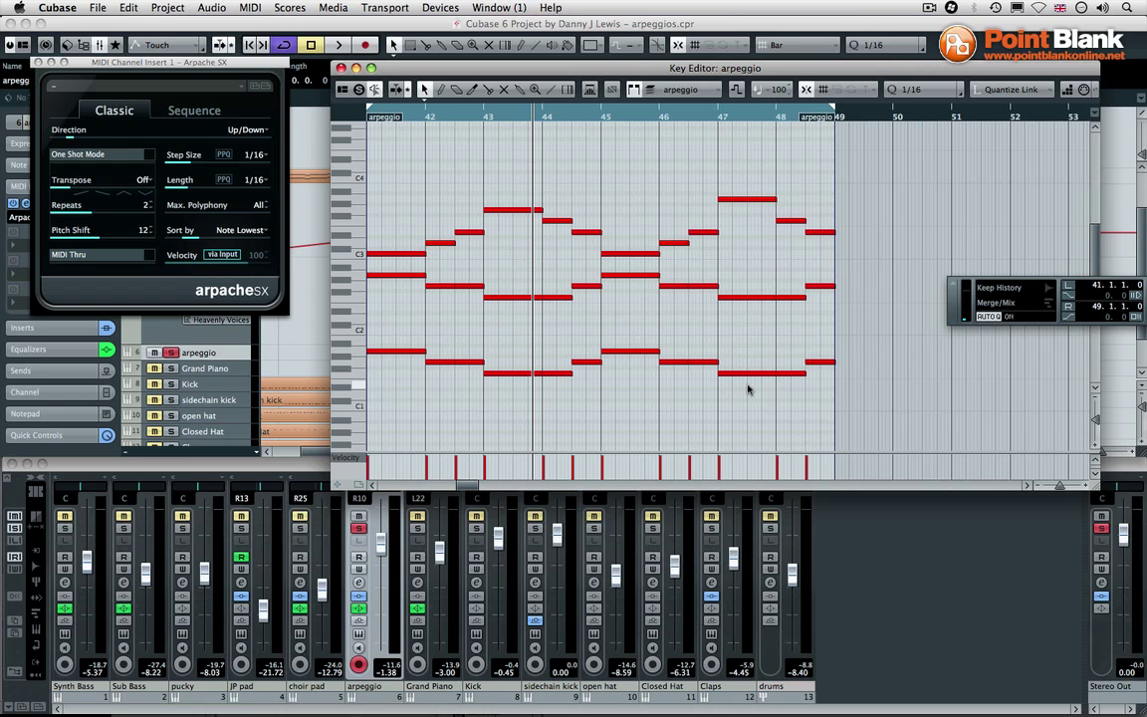
key(space)
key(KP_Enter)
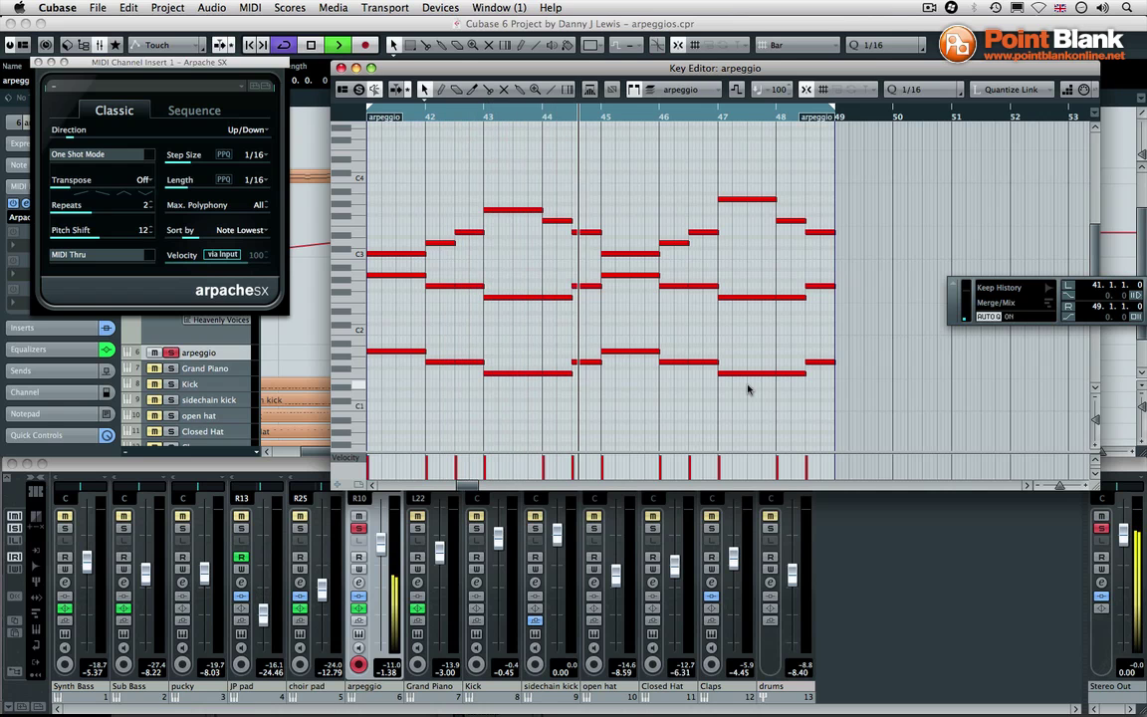
key(space)
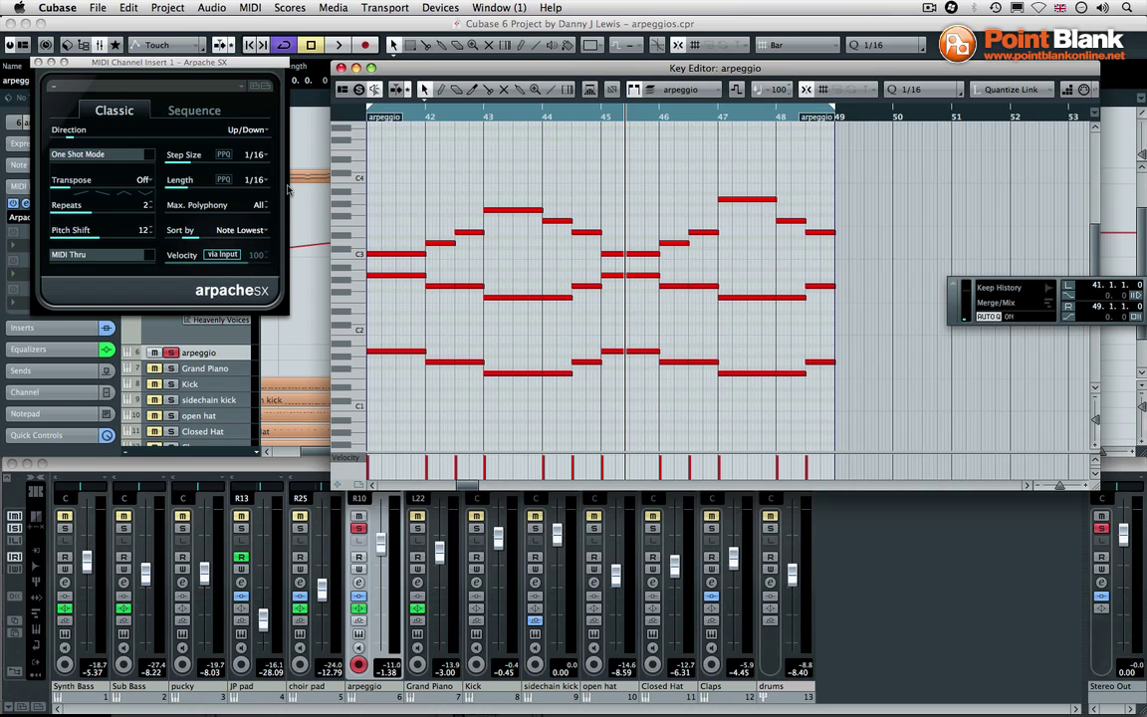
Set Arpache SX's step size to 1/8 and audition the arpeggio
click(257, 155)
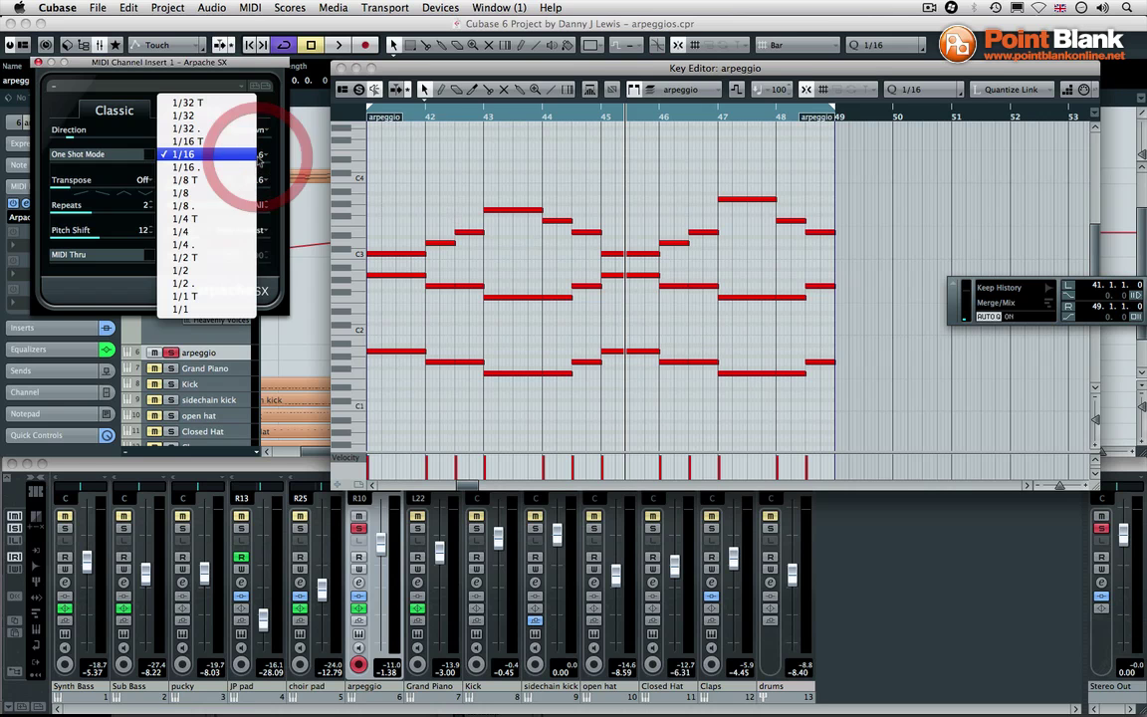
click(221, 194)
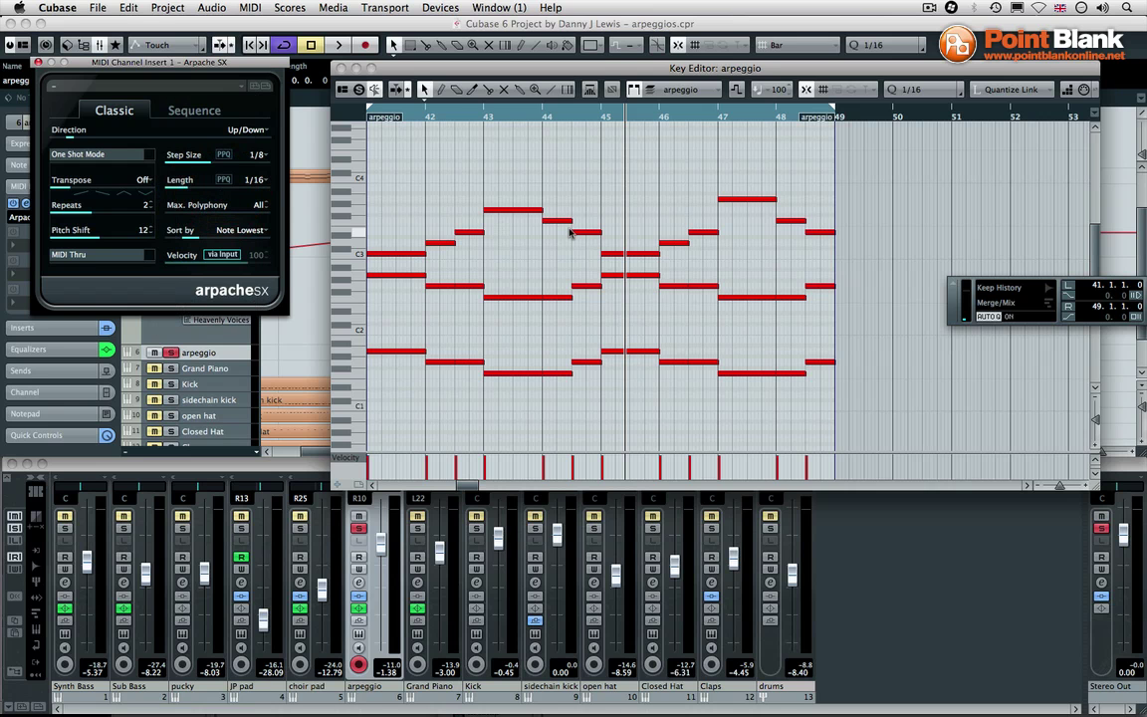
key(KP_Enter)
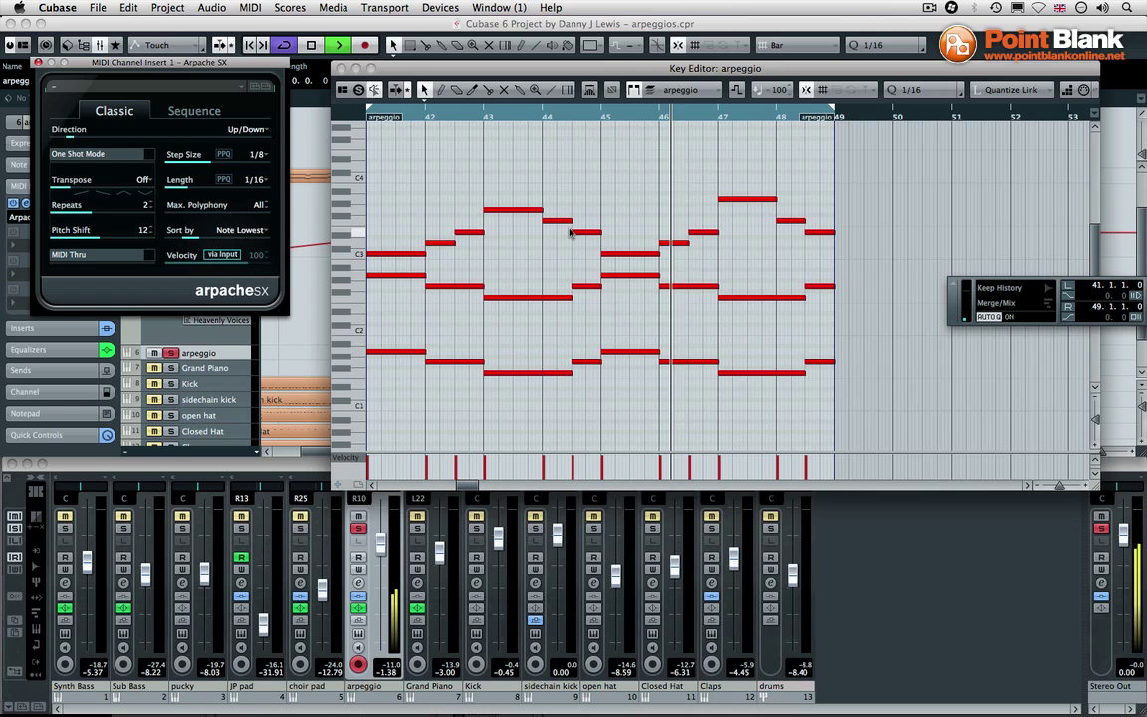
key(space)
Change the step size to 1/32 and audition the faster arpeggio
click(256, 155)
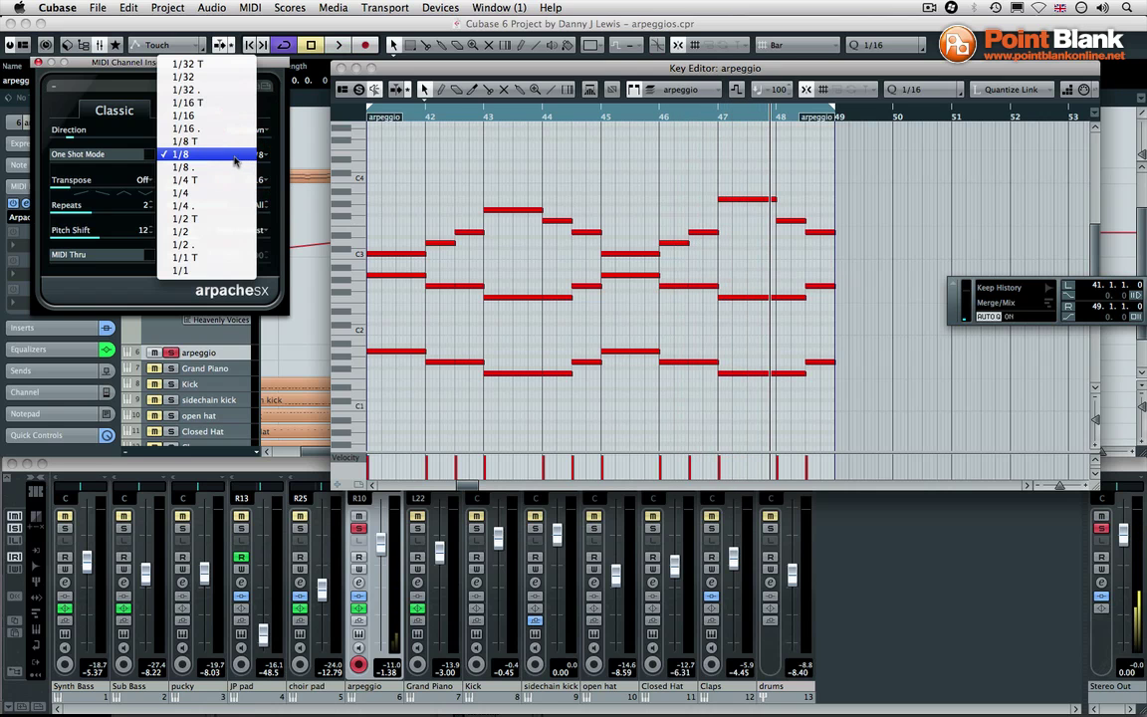
click(223, 78)
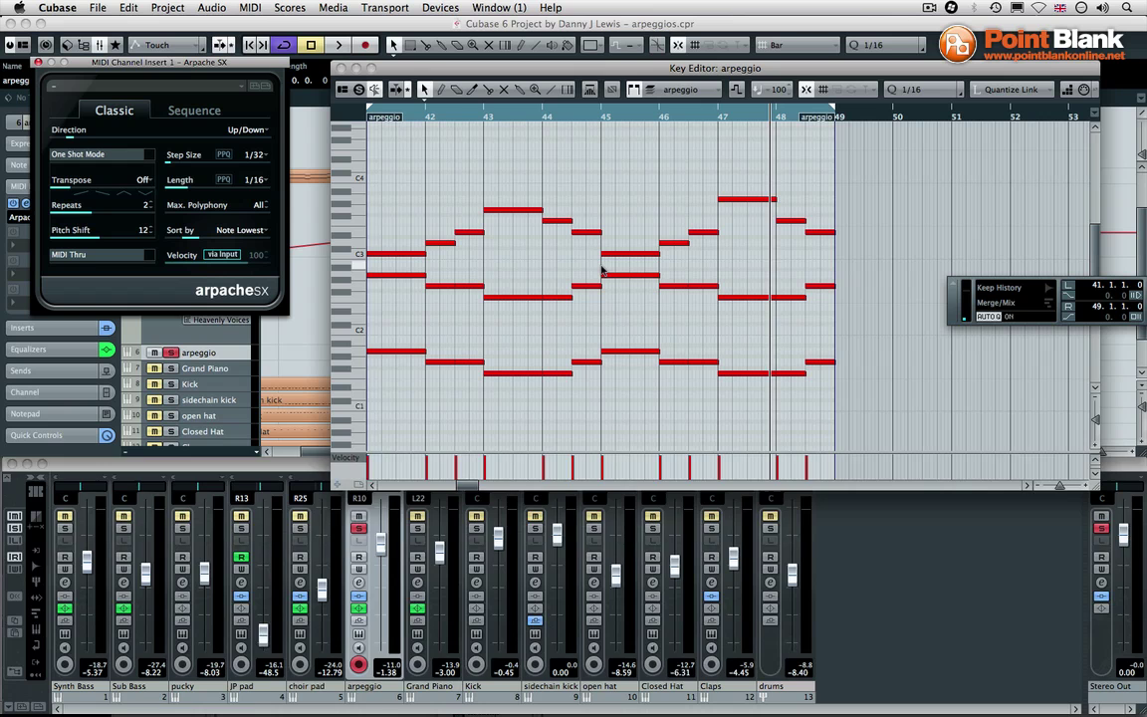
key(space)
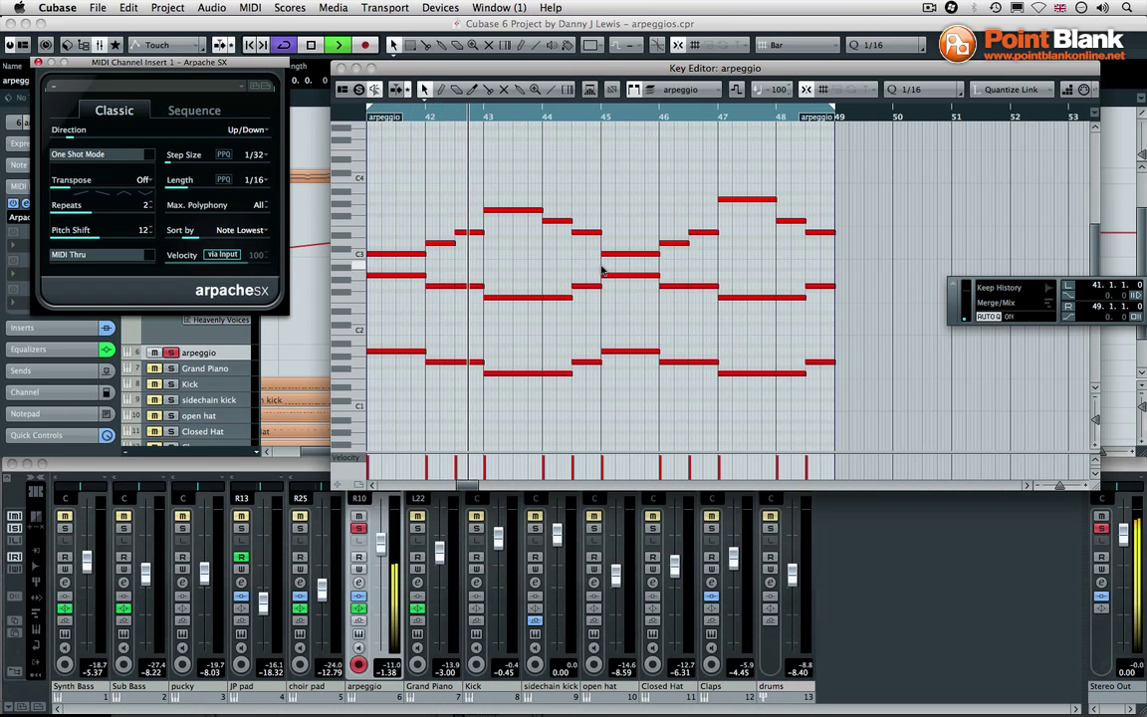
key(space)
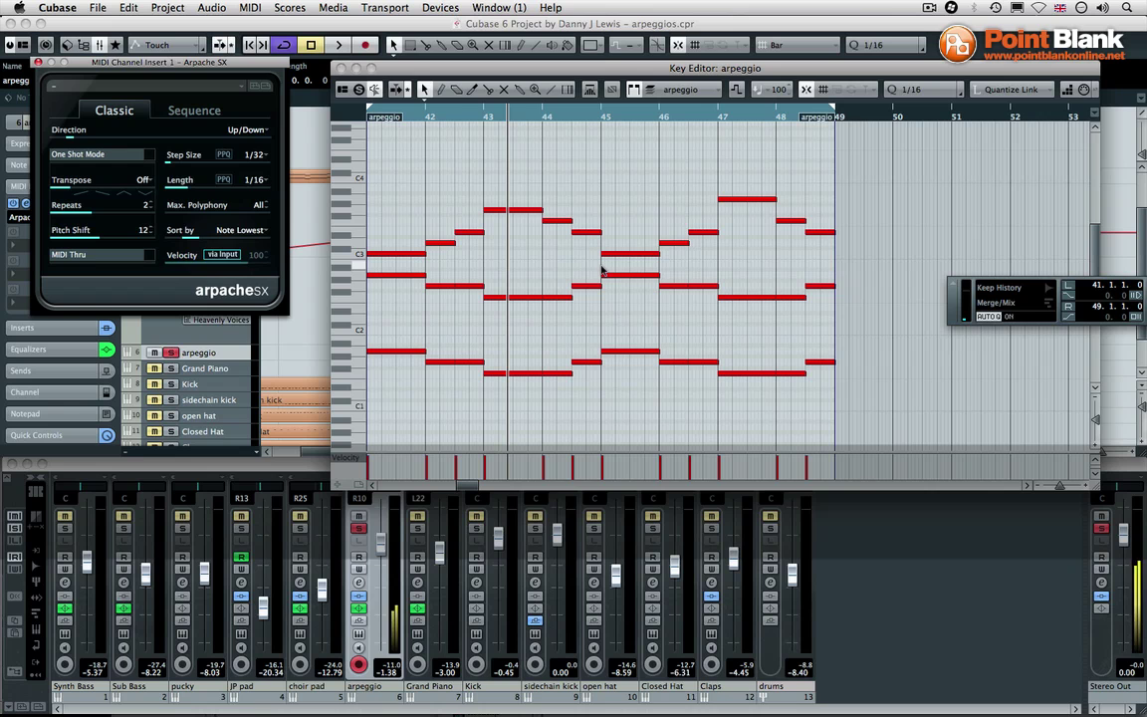
Settle on a 1/16 step size and close the Key Editor
click(253, 156)
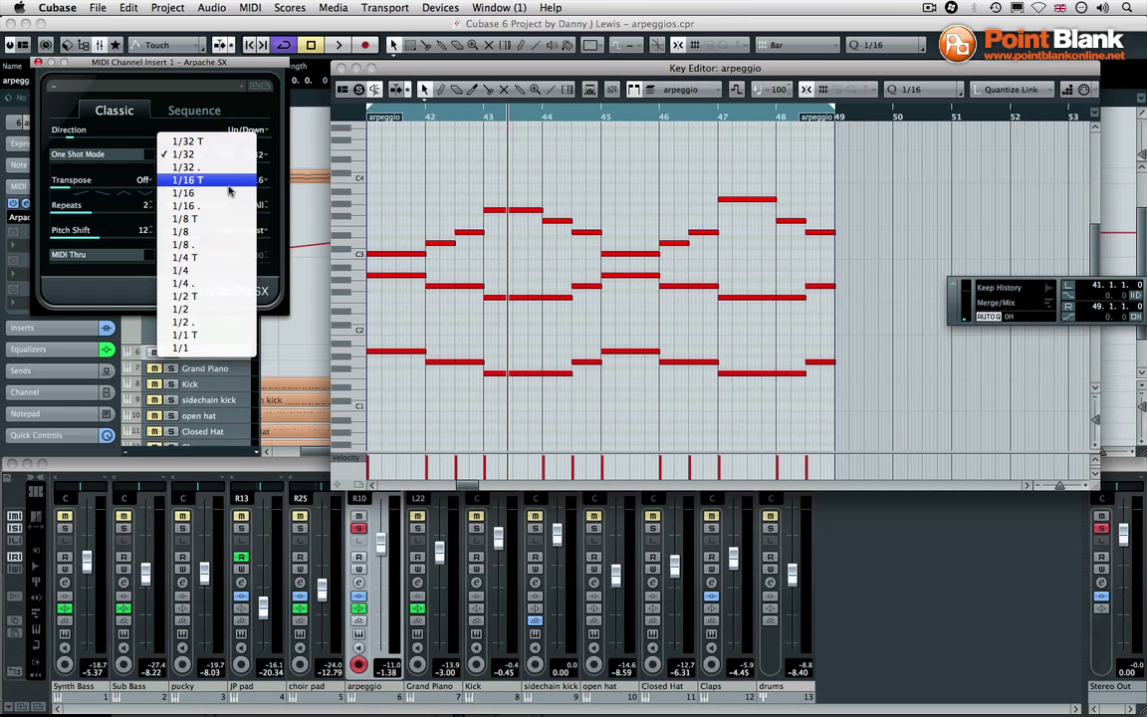
click(226, 189)
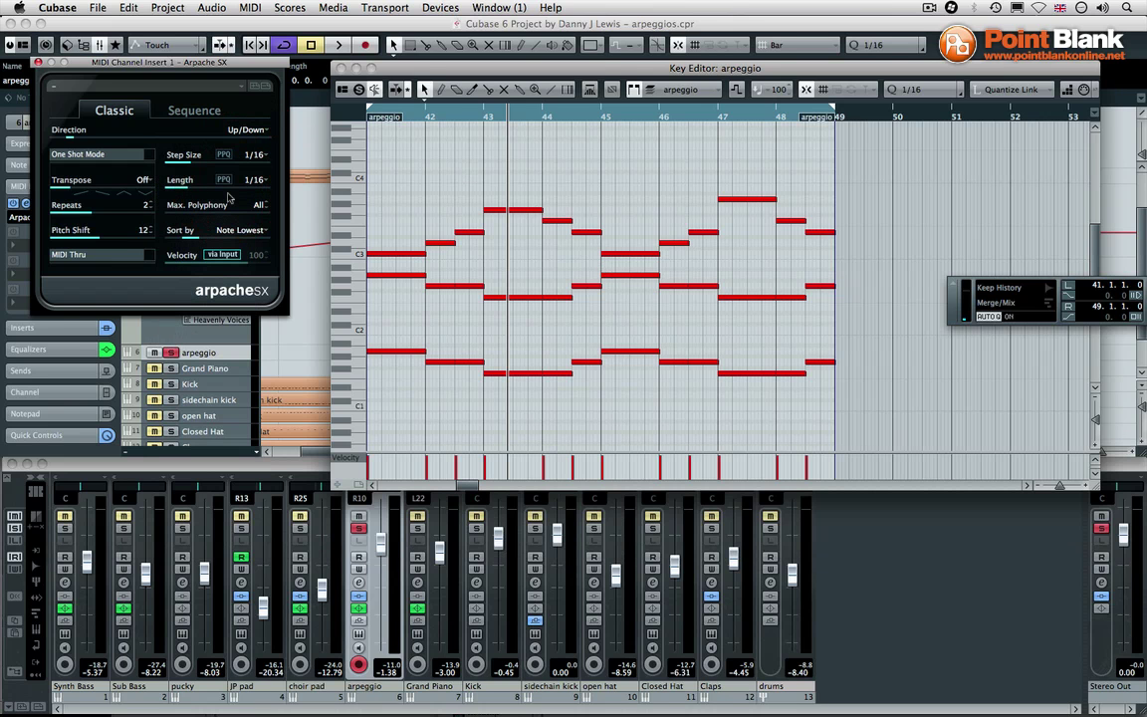
click(342, 67)
Close Arpache SX and run Merge MIDI in Loop on the arpeggio part with Include Inserts on
click(38, 62)
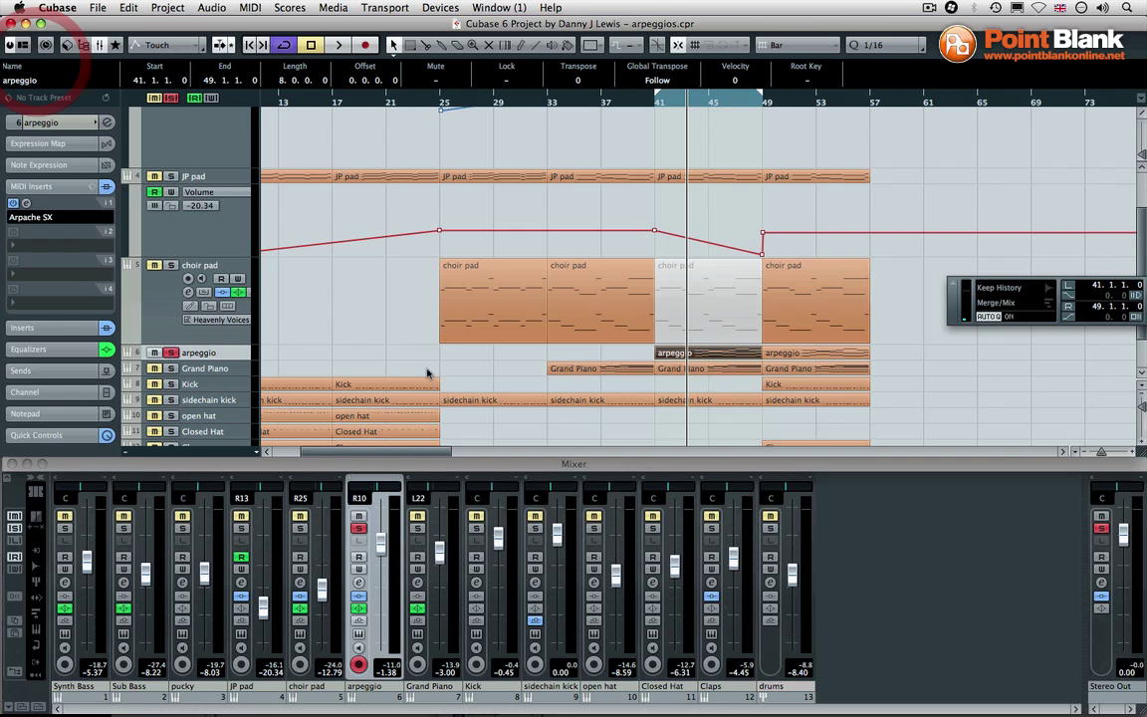
right_click(676, 354)
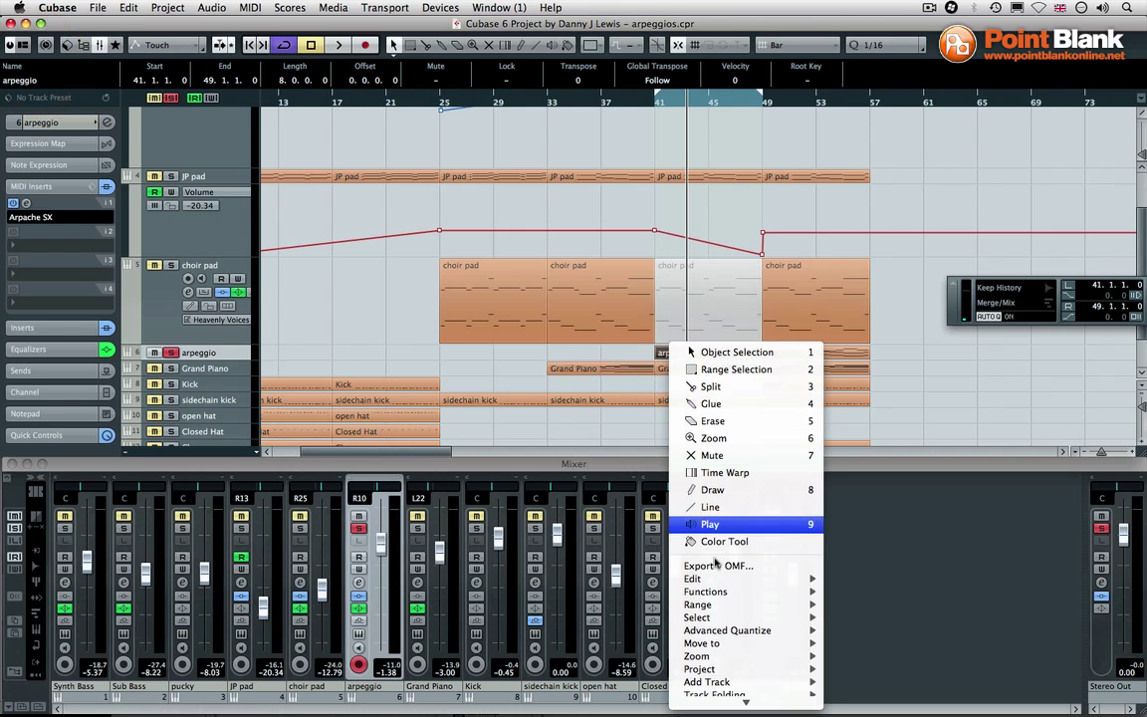
mouse_move(697, 615)
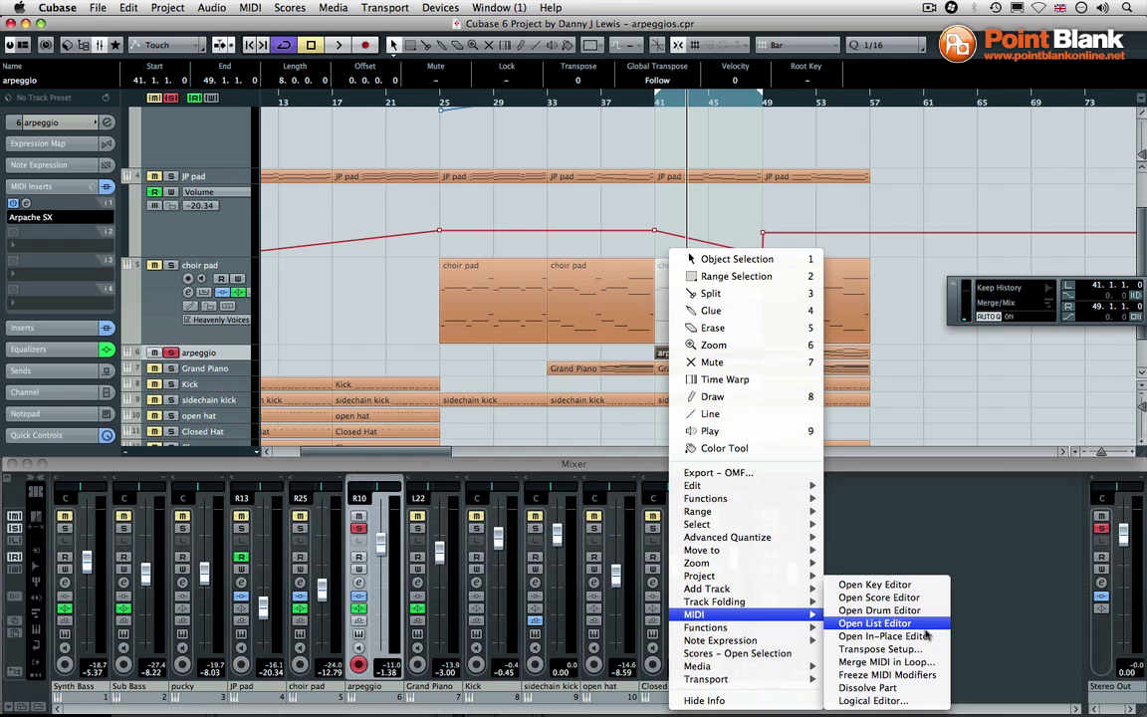
click(884, 666)
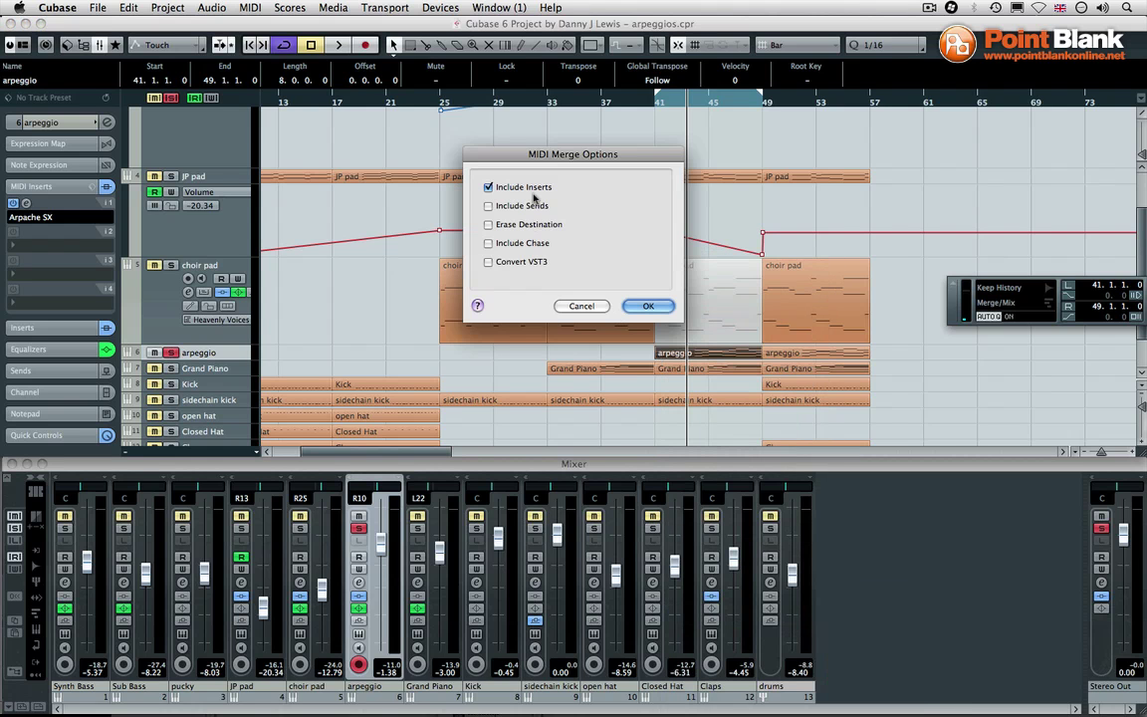
click(647, 307)
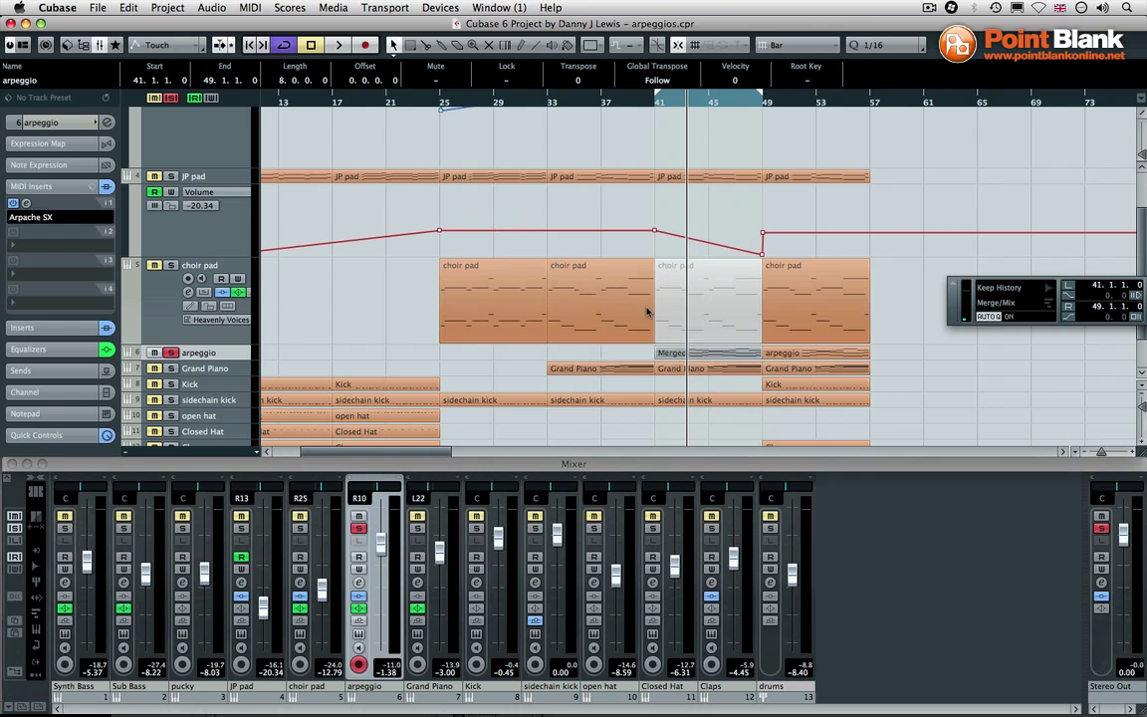
Inspect the Merged part's short notes around bars 41–45, then reopen the Arpache SX settings
double_click(702, 355)
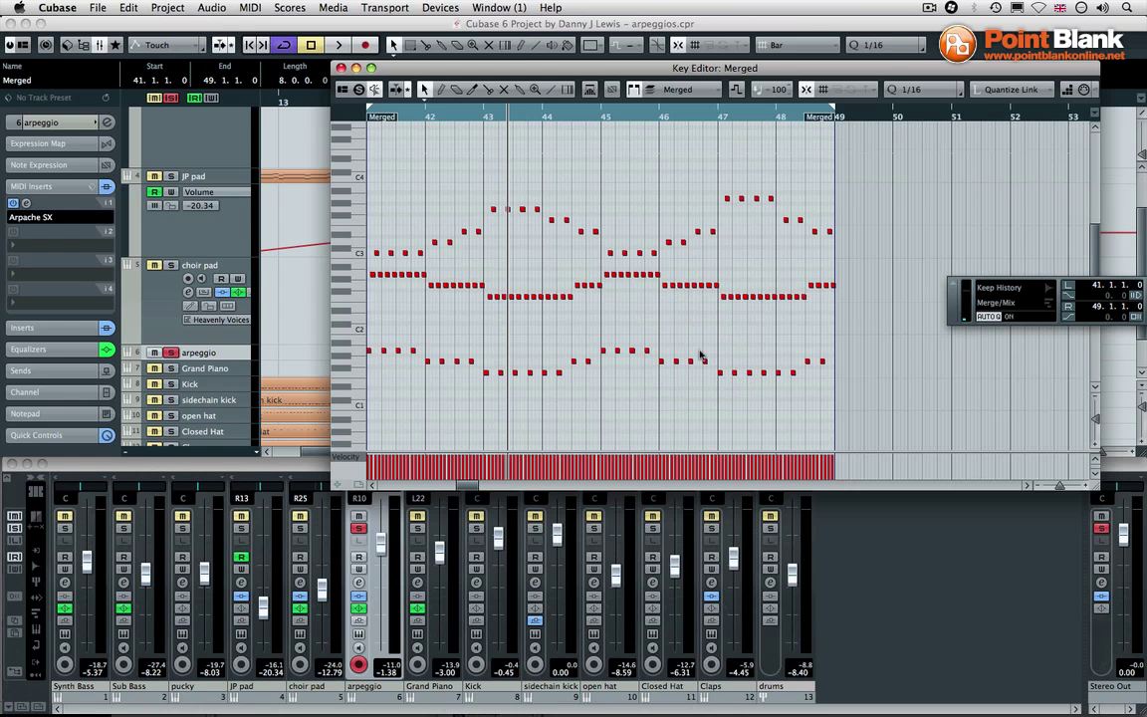
key(h)
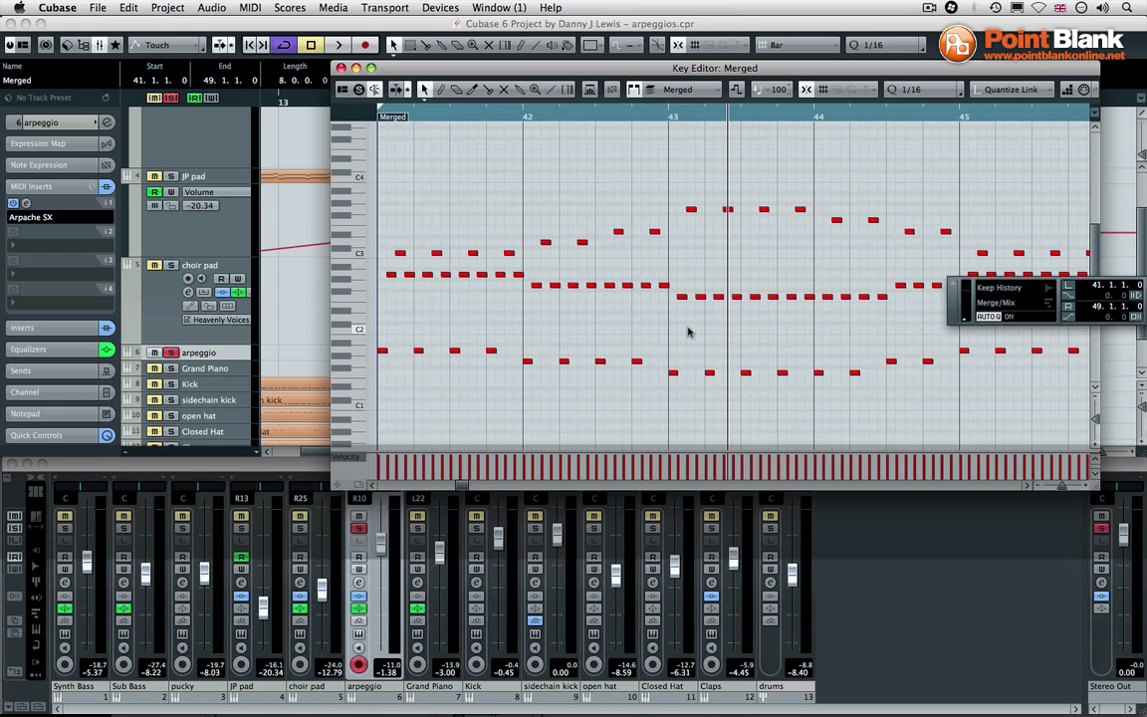
key(g)
key(g)
key(g)
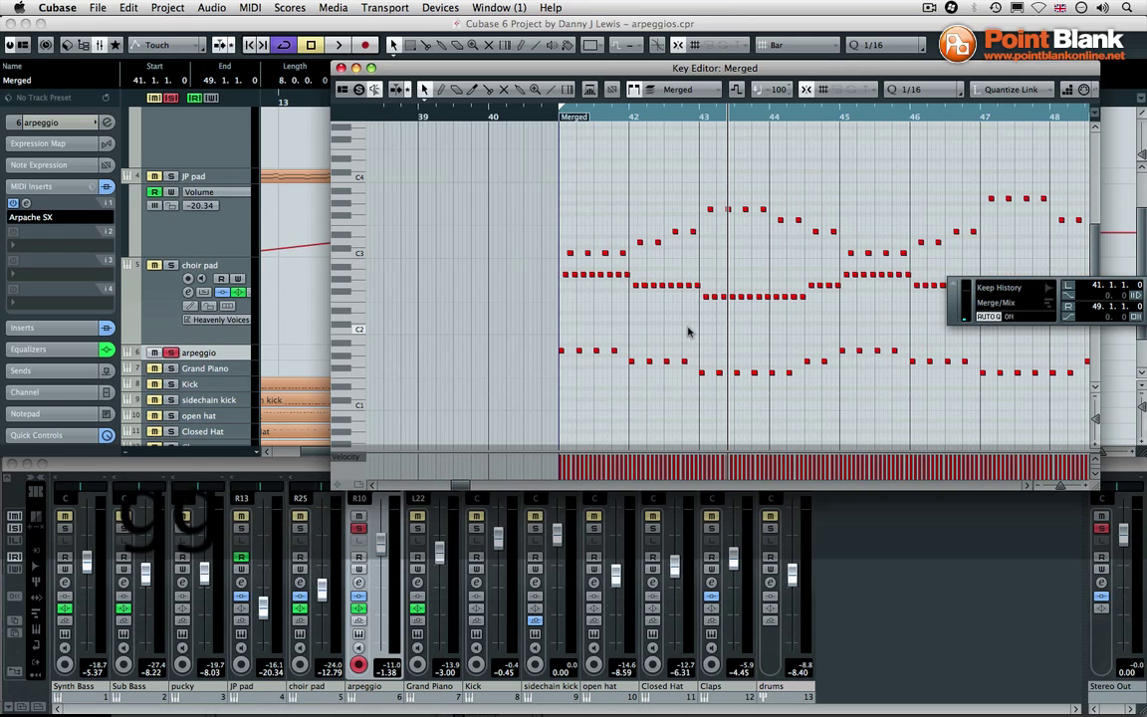
key(h)
key(h)
key(h)
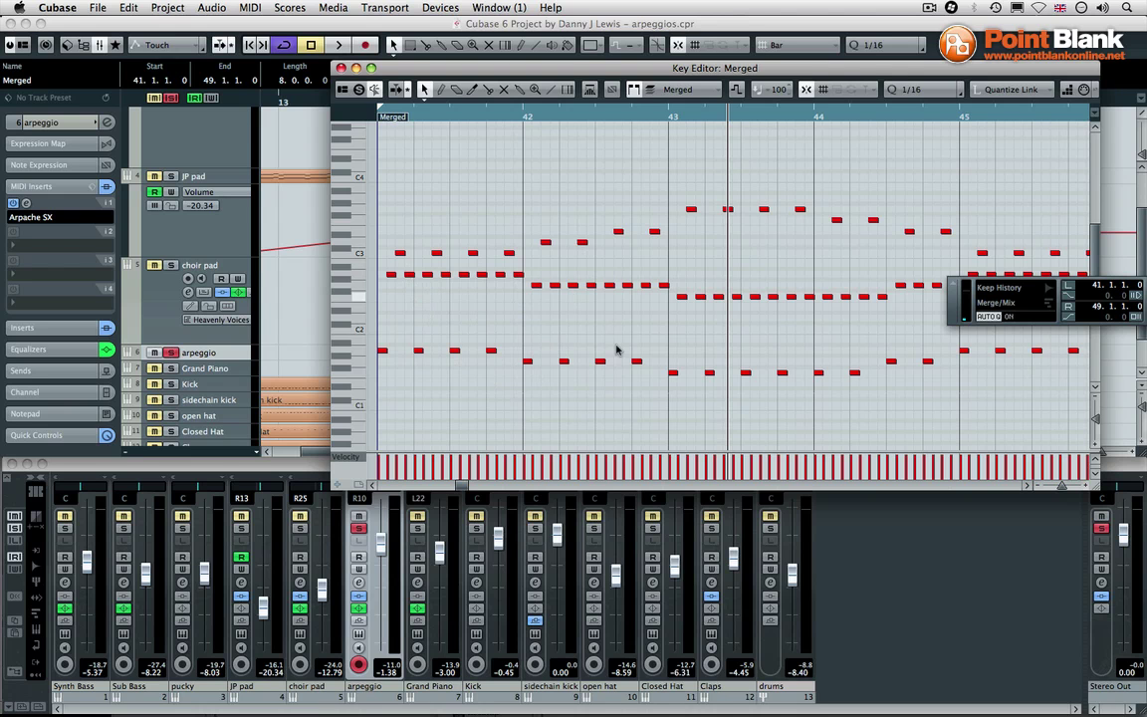
click(26, 203)
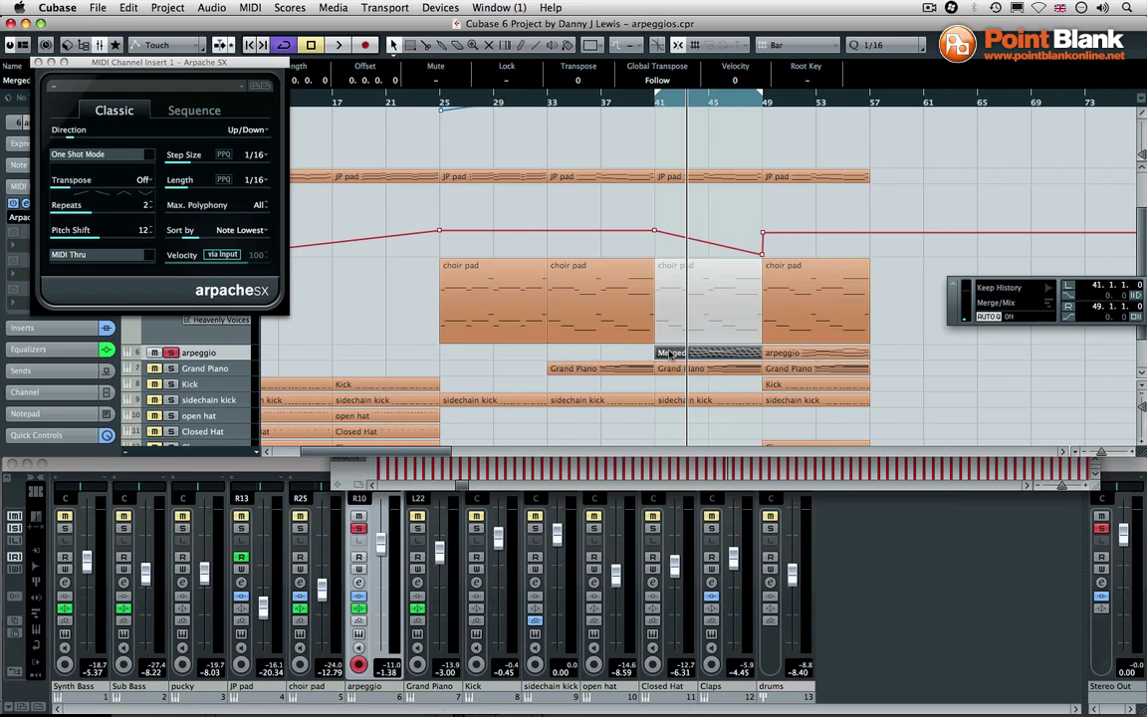
Undo the merge and switch Arpache SX's direction to Down
key(super+z)
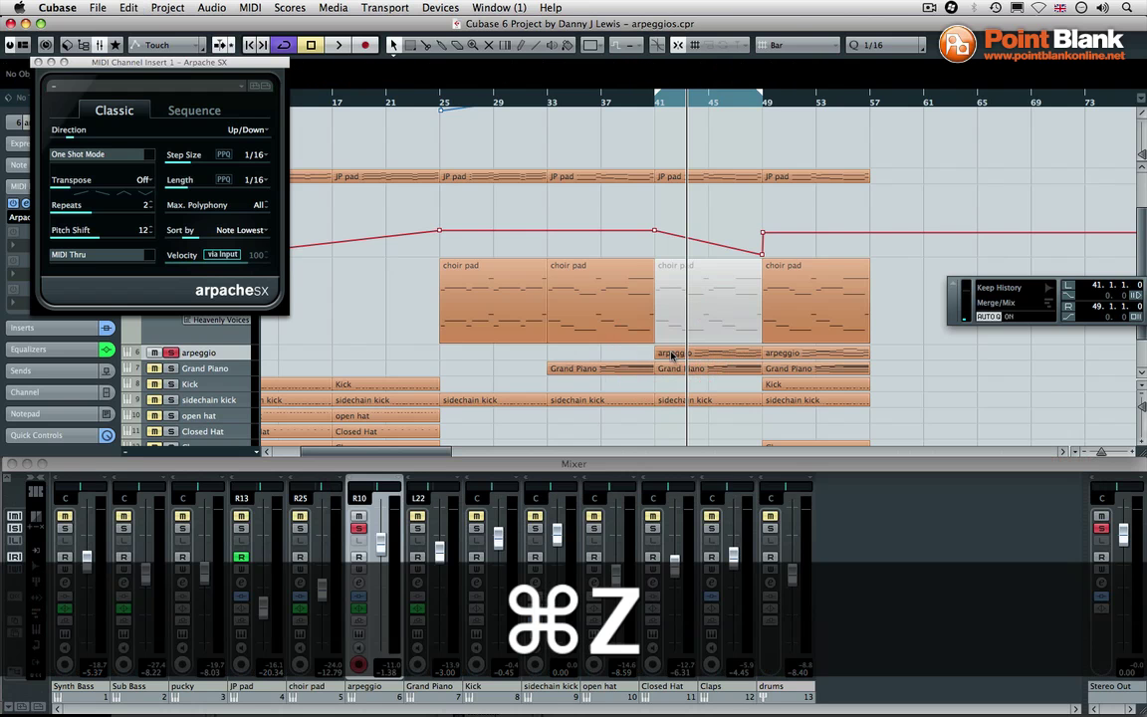
click(673, 355)
click(227, 130)
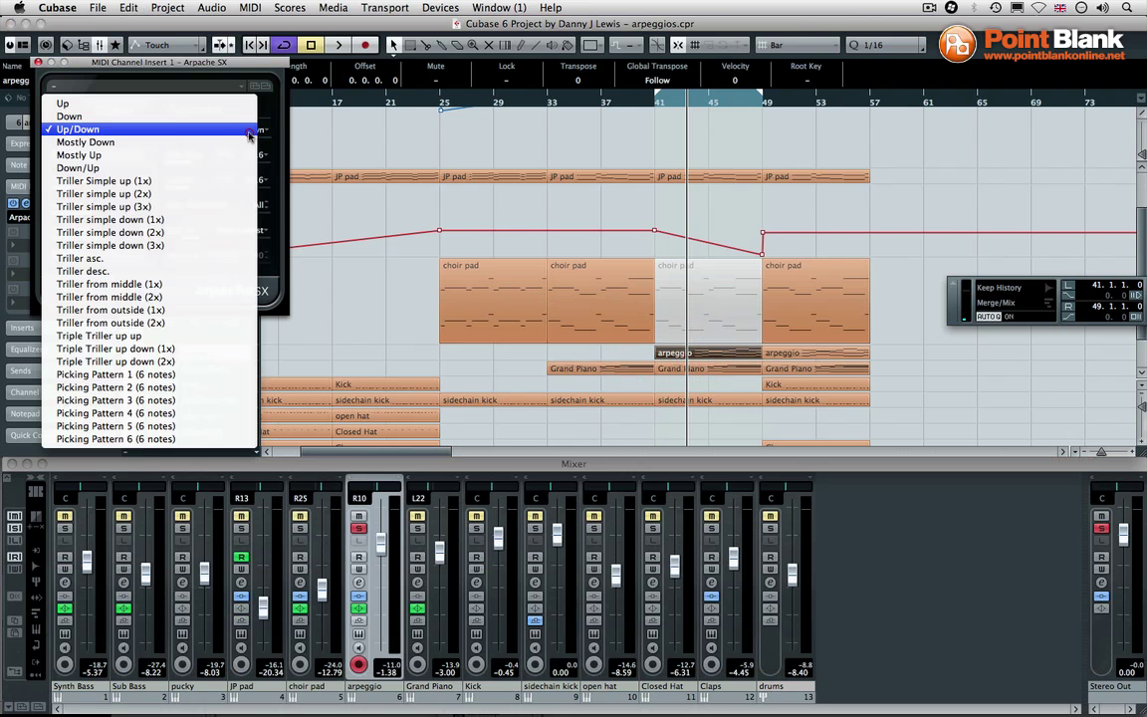
click(214, 117)
Merge MIDI in Loop again and view the new Merged part's notes in the Key Editor
click(665, 355)
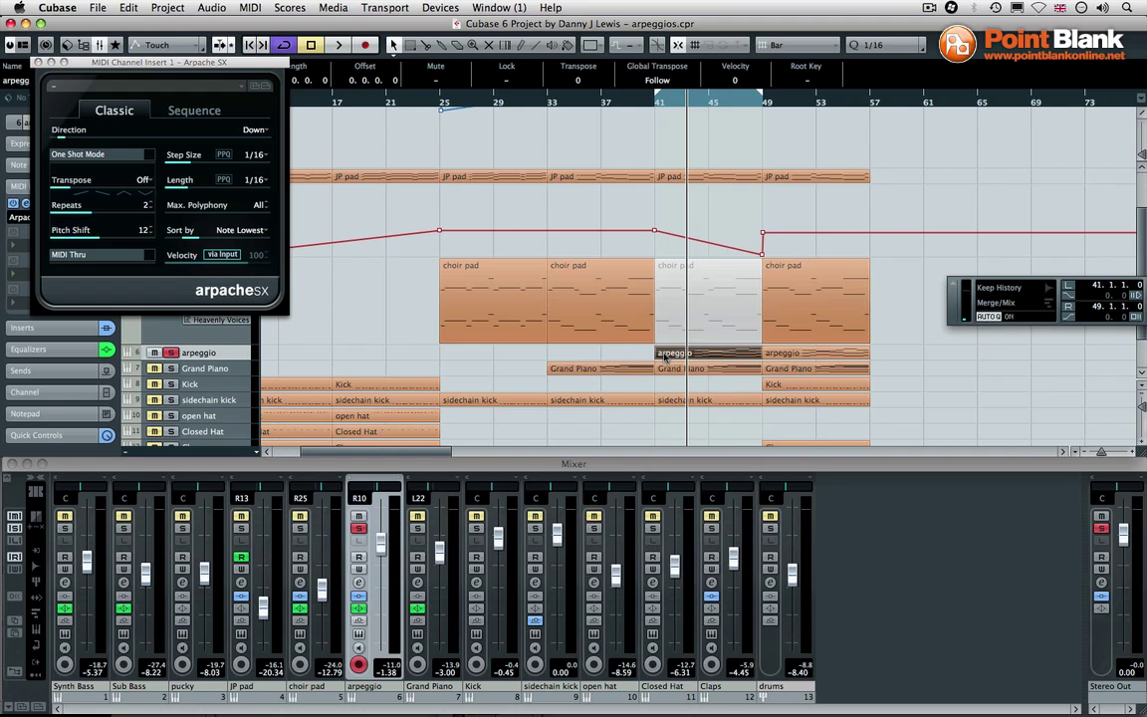
right_click(666, 356)
mouse_move(702, 627)
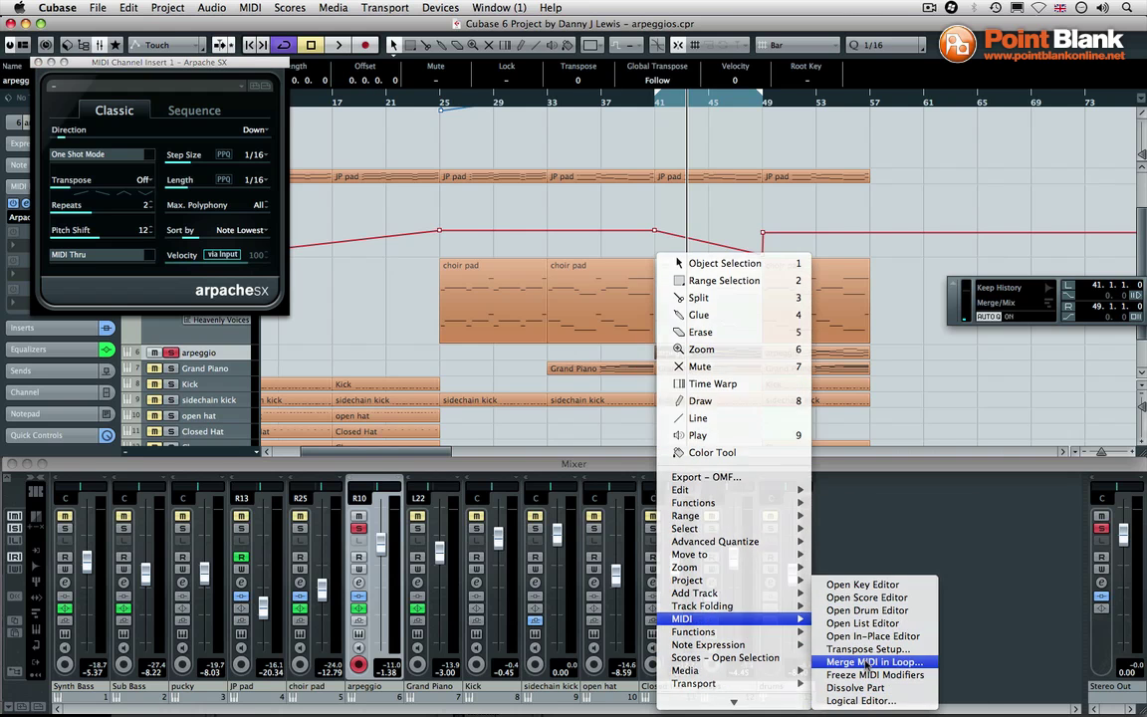
click(869, 664)
click(649, 301)
double_click(647, 294)
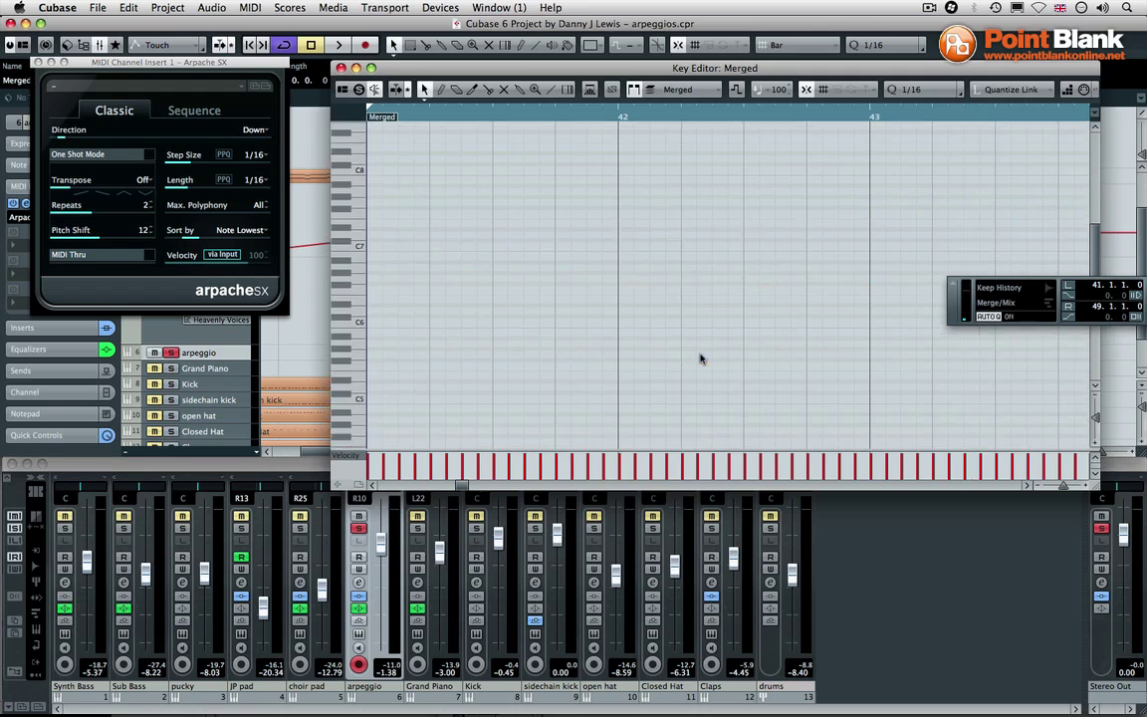
click(699, 359)
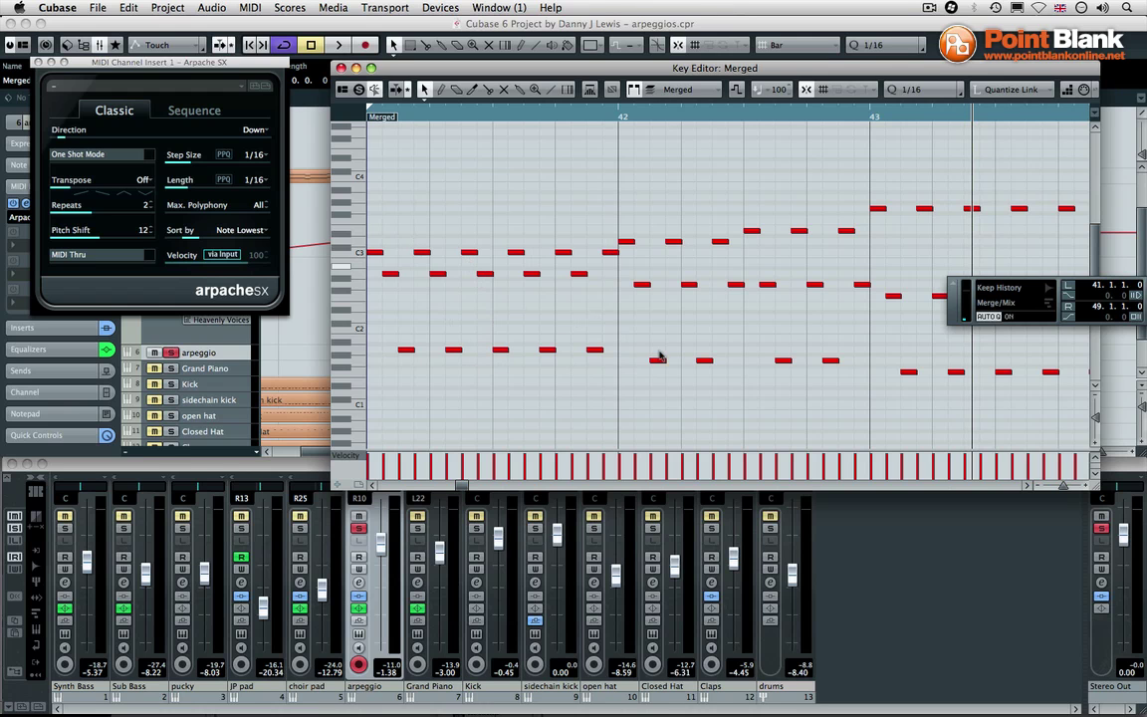
Undo the merge, set Arpache SX's direction to Up/Down, and audition it
click(341, 67)
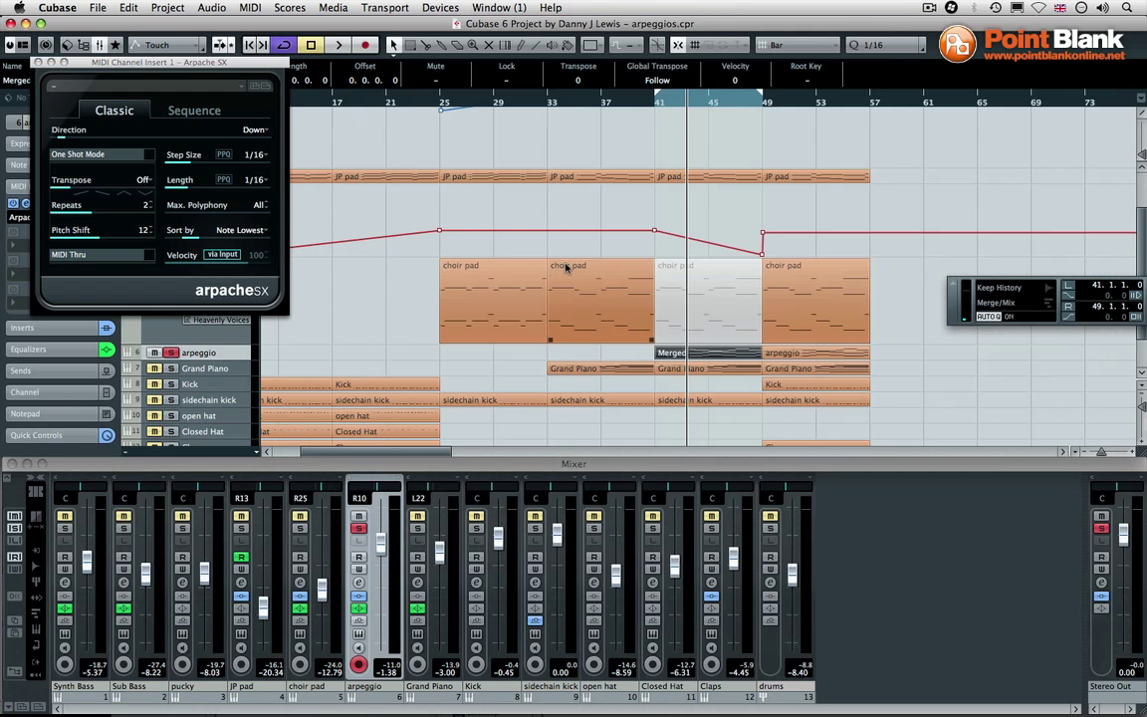
key(super+z)
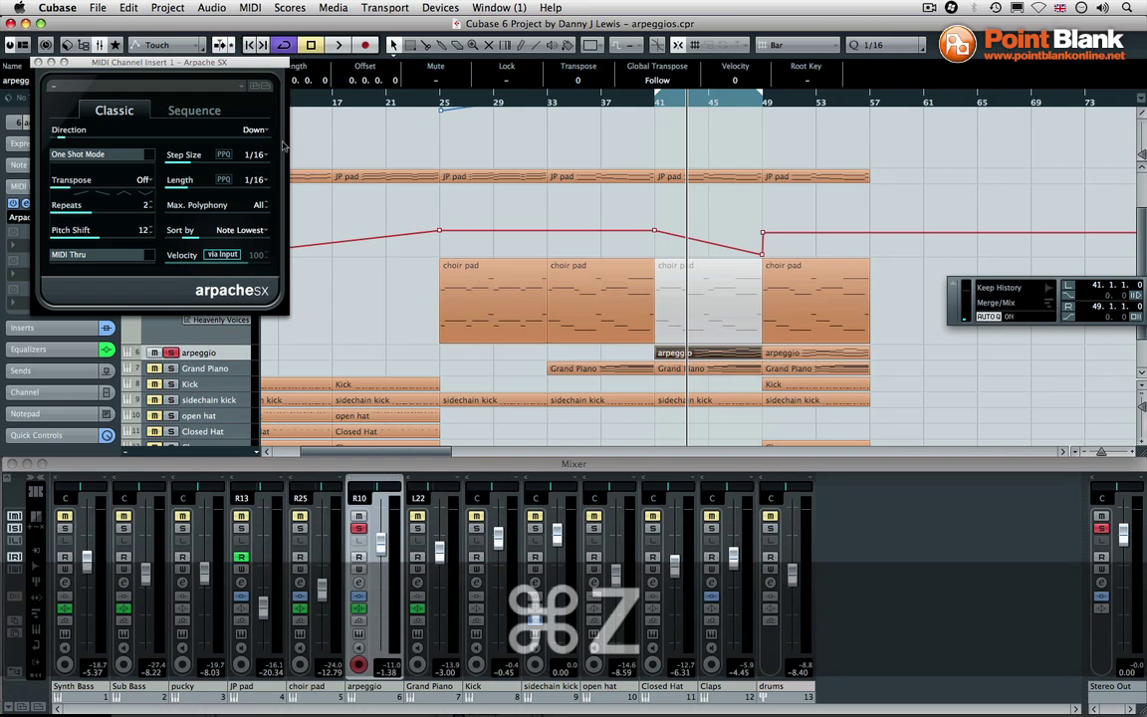
click(249, 130)
click(181, 147)
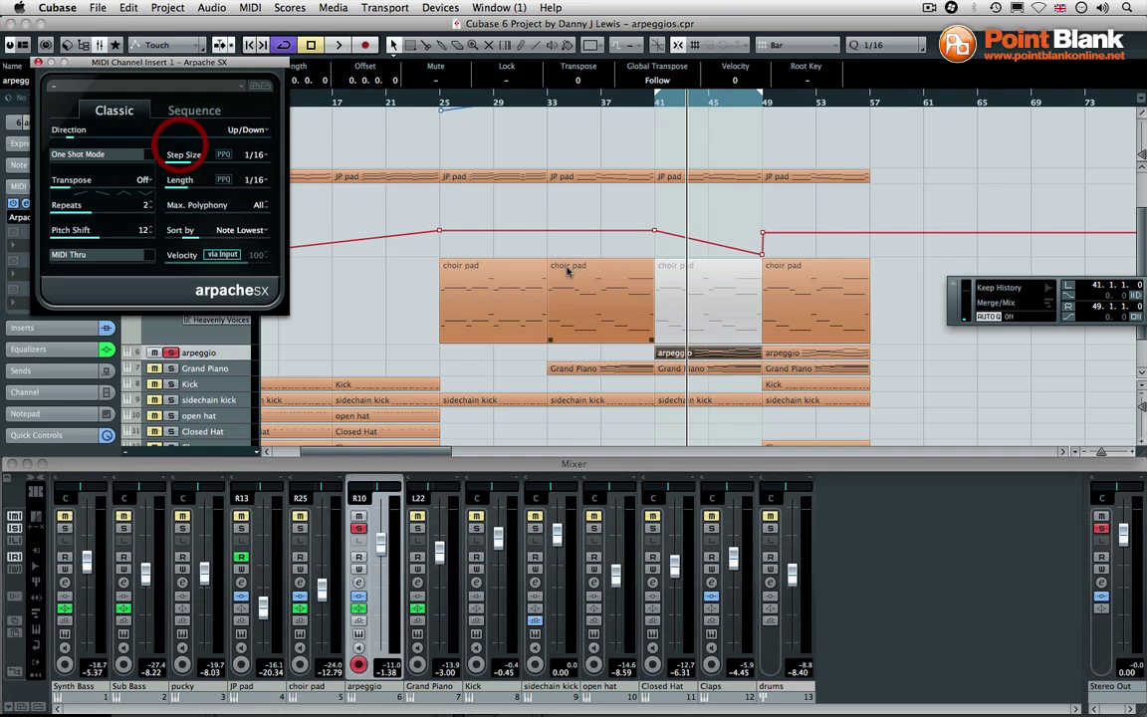
key(KP_Enter)
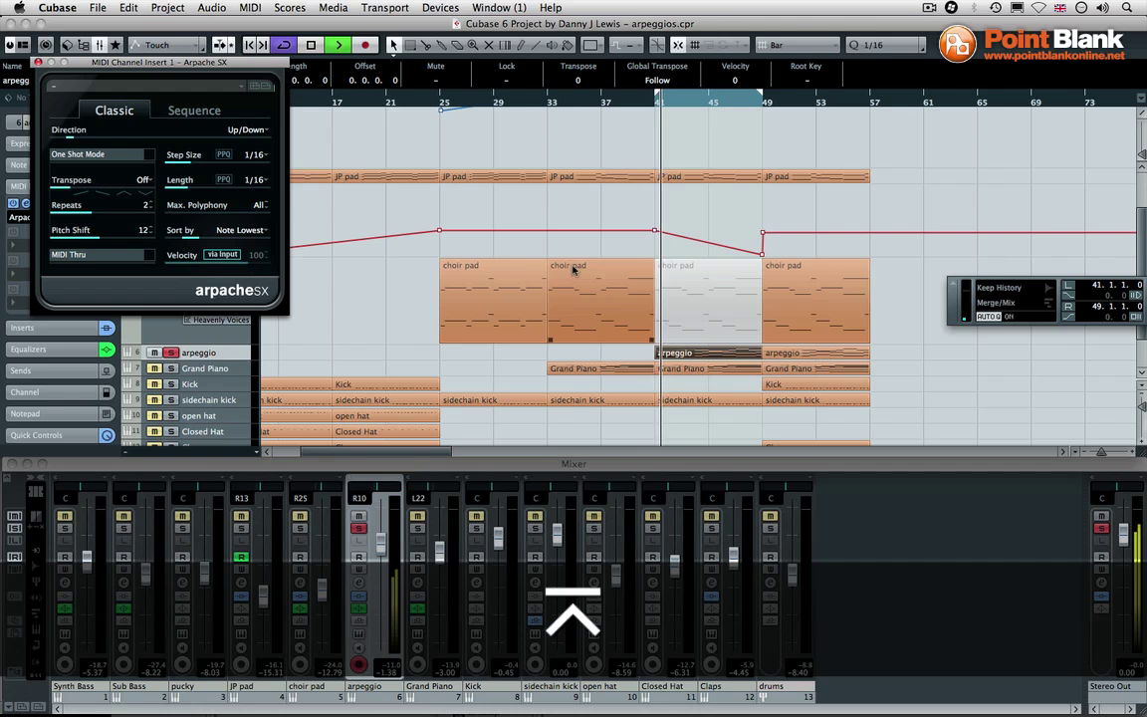
key(space)
Switch the direction to Down and audition the pattern
click(253, 131)
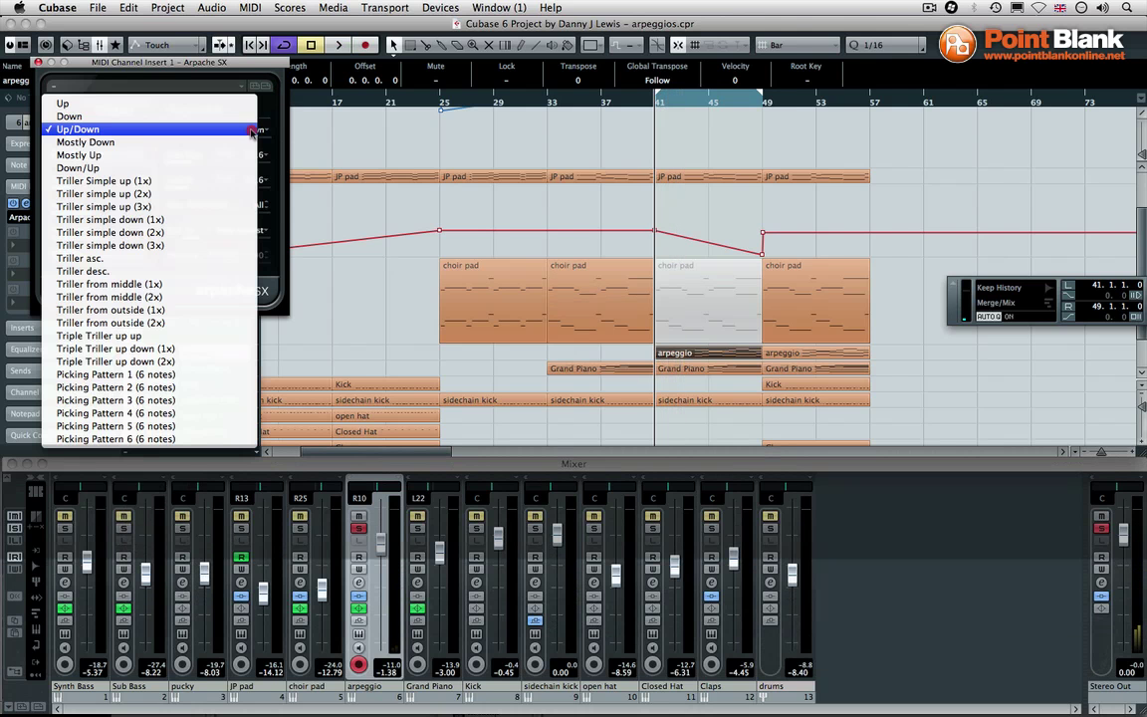
click(137, 119)
key(KP_Enter)
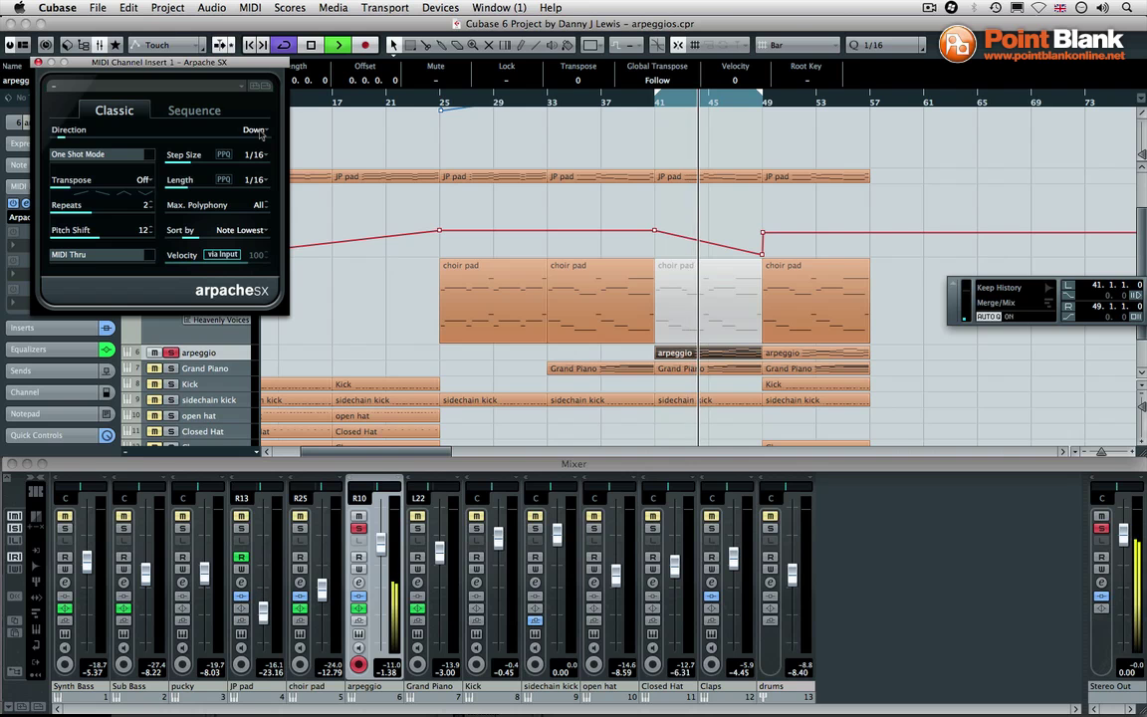
key(space)
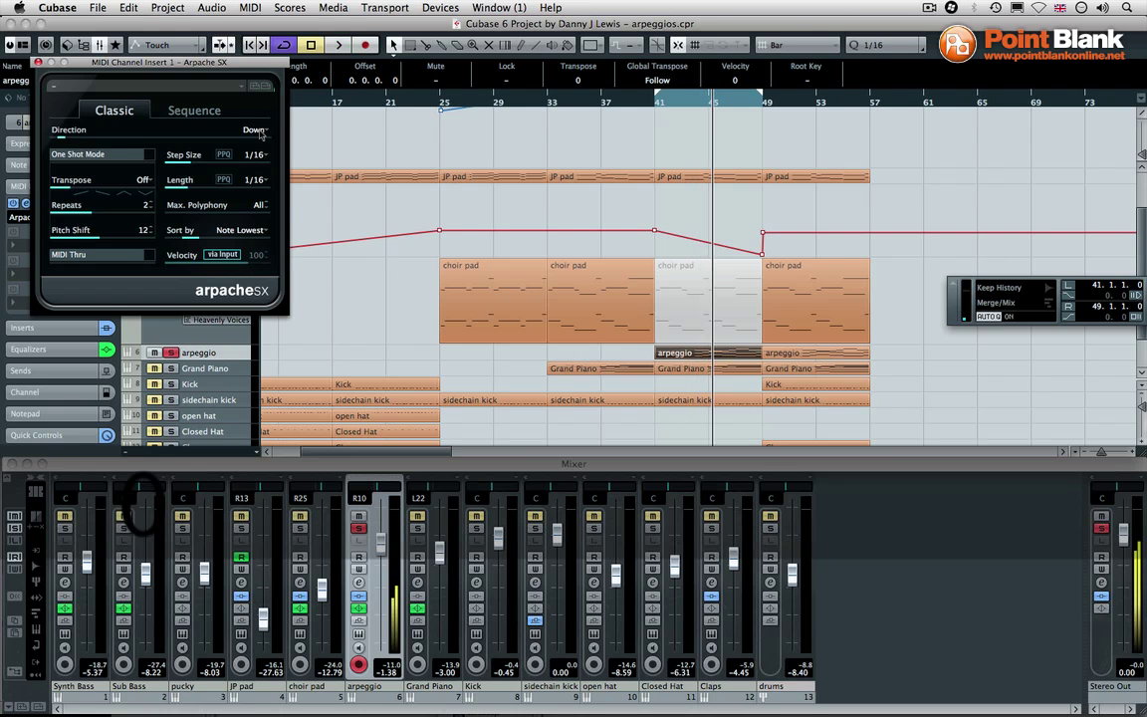
Set the direction to Up and review the original arpeggio part's notes in the Key Editor
click(257, 130)
click(133, 120)
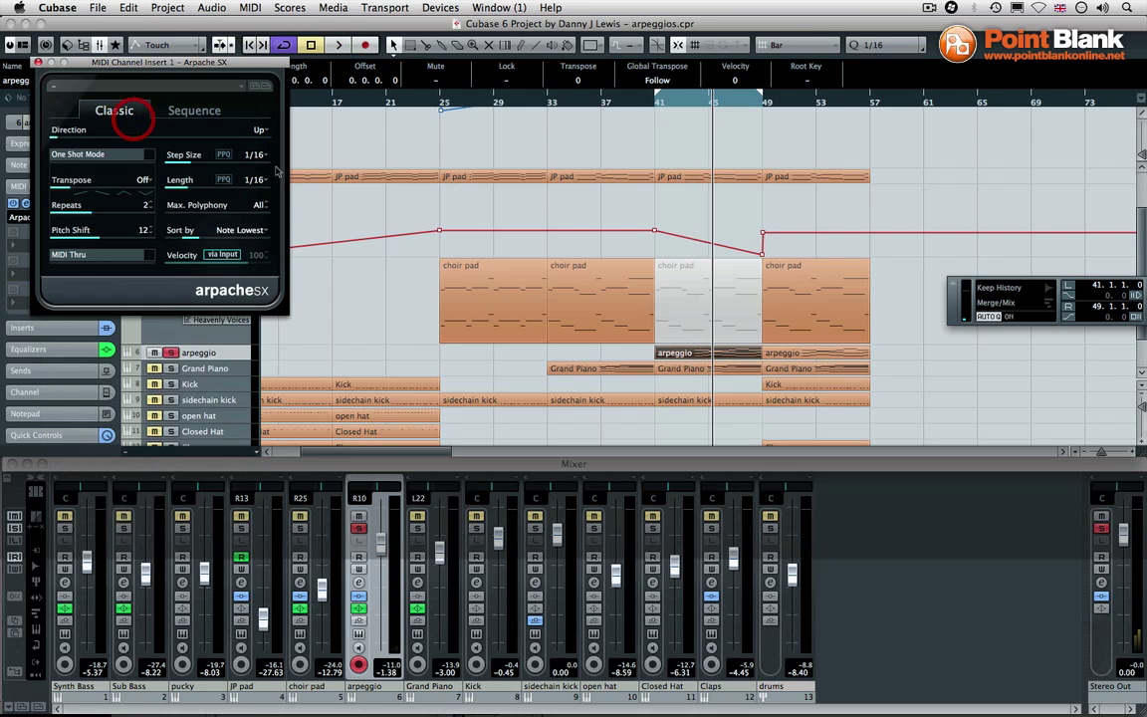
double_click(659, 353)
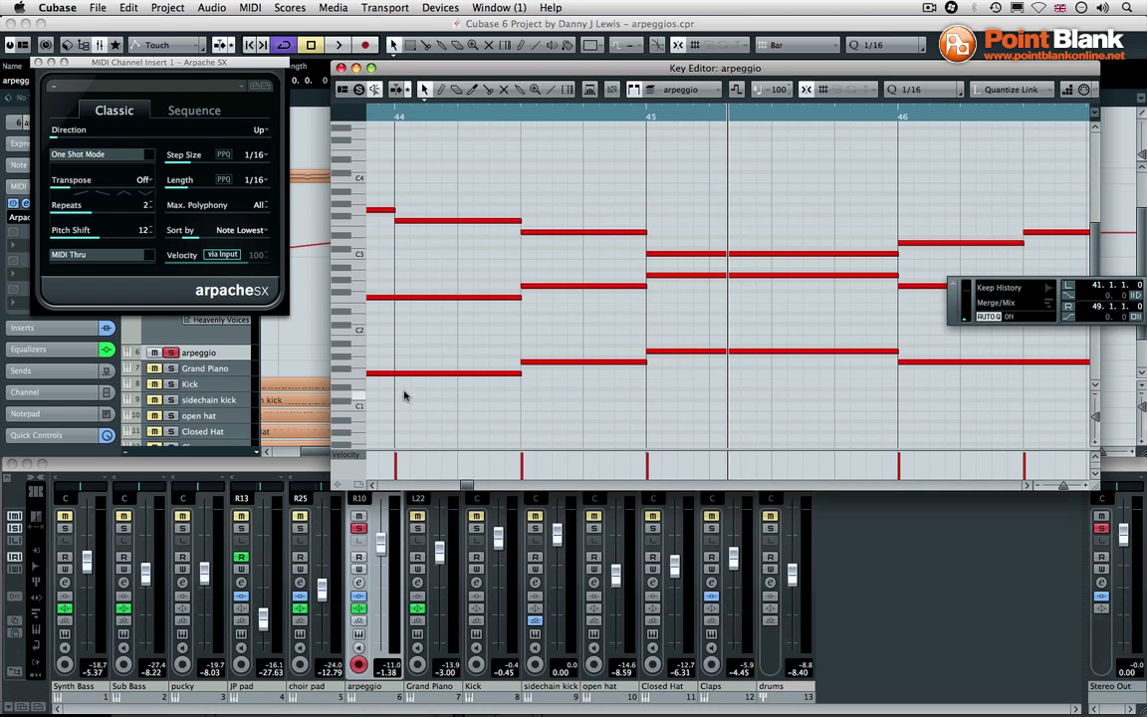
scroll(469, 346, left, 5)
scroll(448, 277, left, 10)
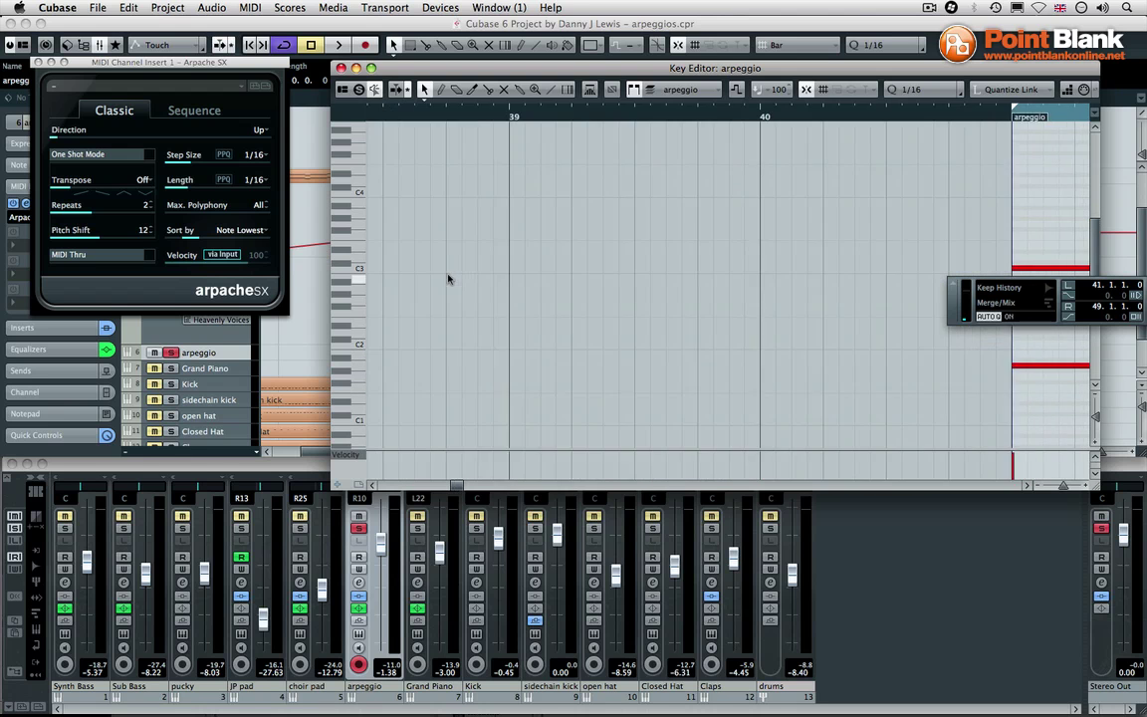
scroll(659, 279, left, 3)
scroll(659, 279, right, 6)
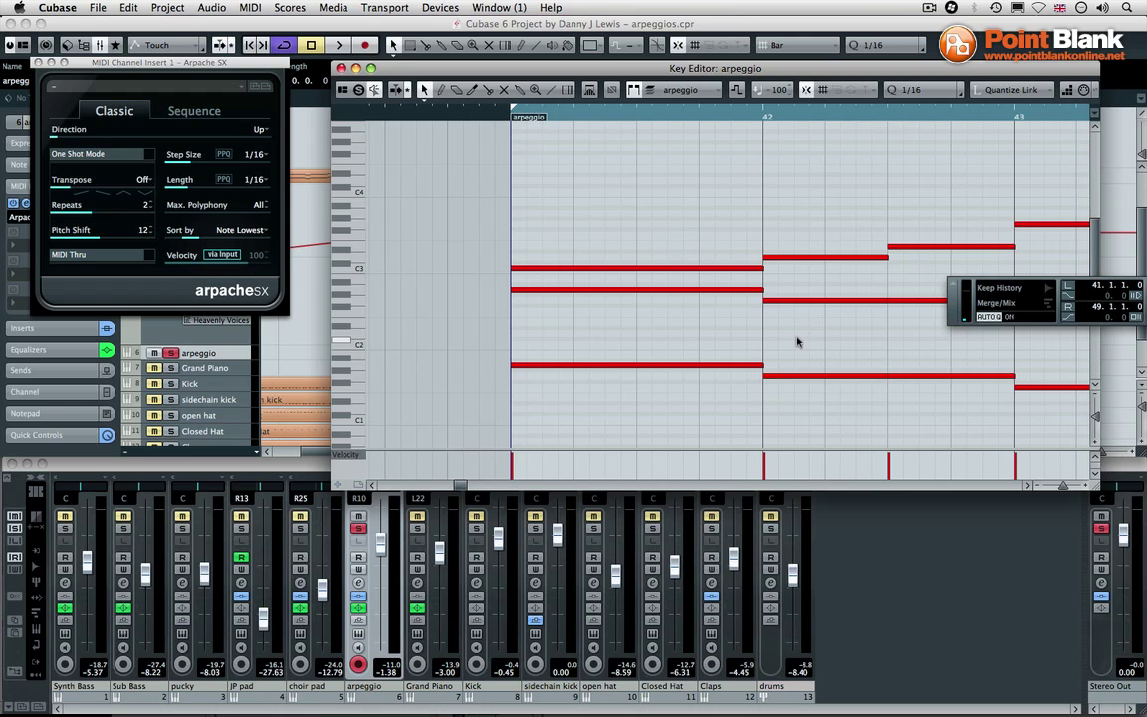
key(Return)
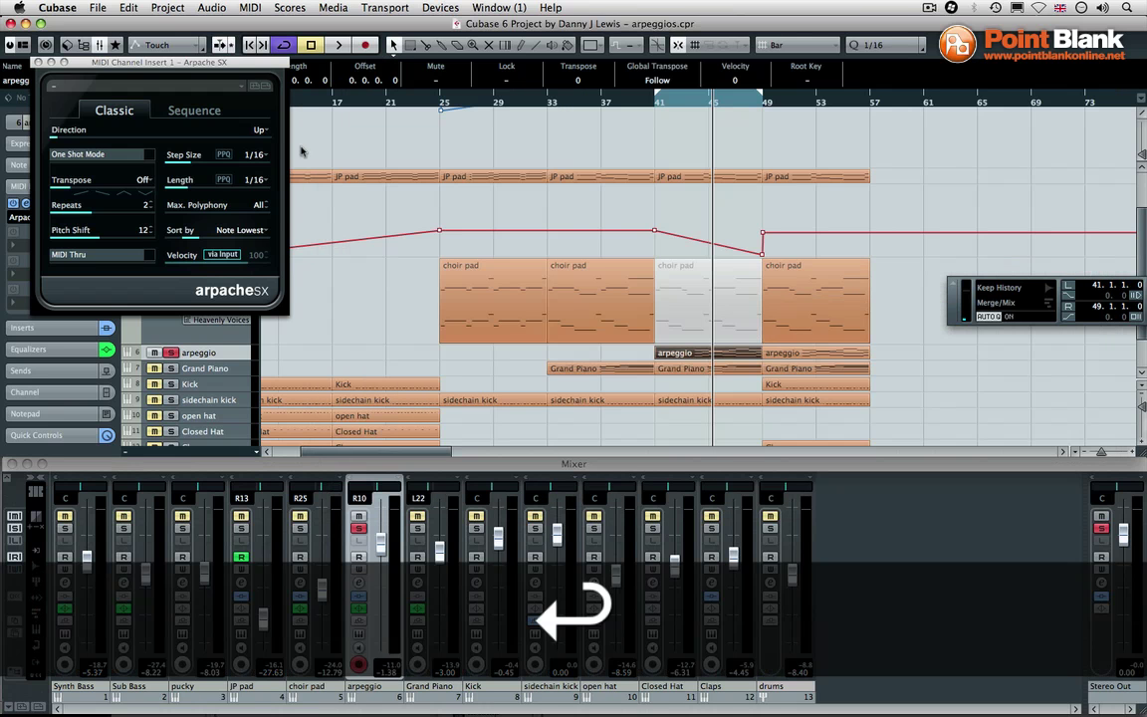
Play back the arpeggio, switch Arpache SX's direction to Up/Down, and close the plugin window
key(KP_Enter)
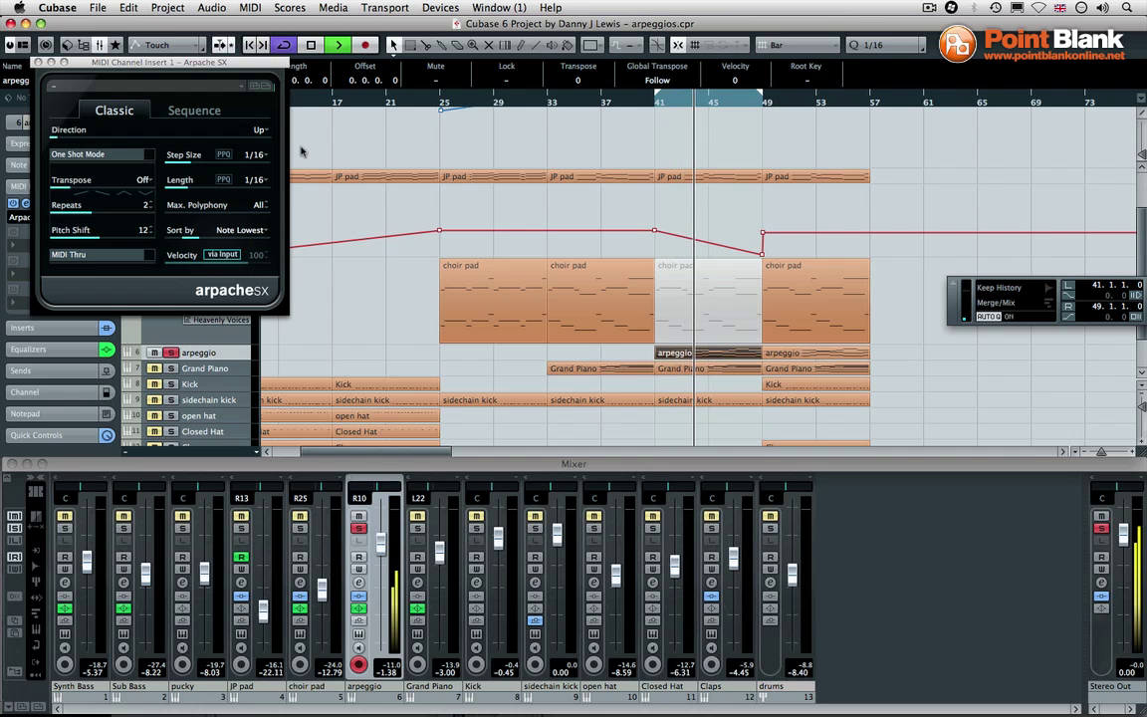
key(KP_0)
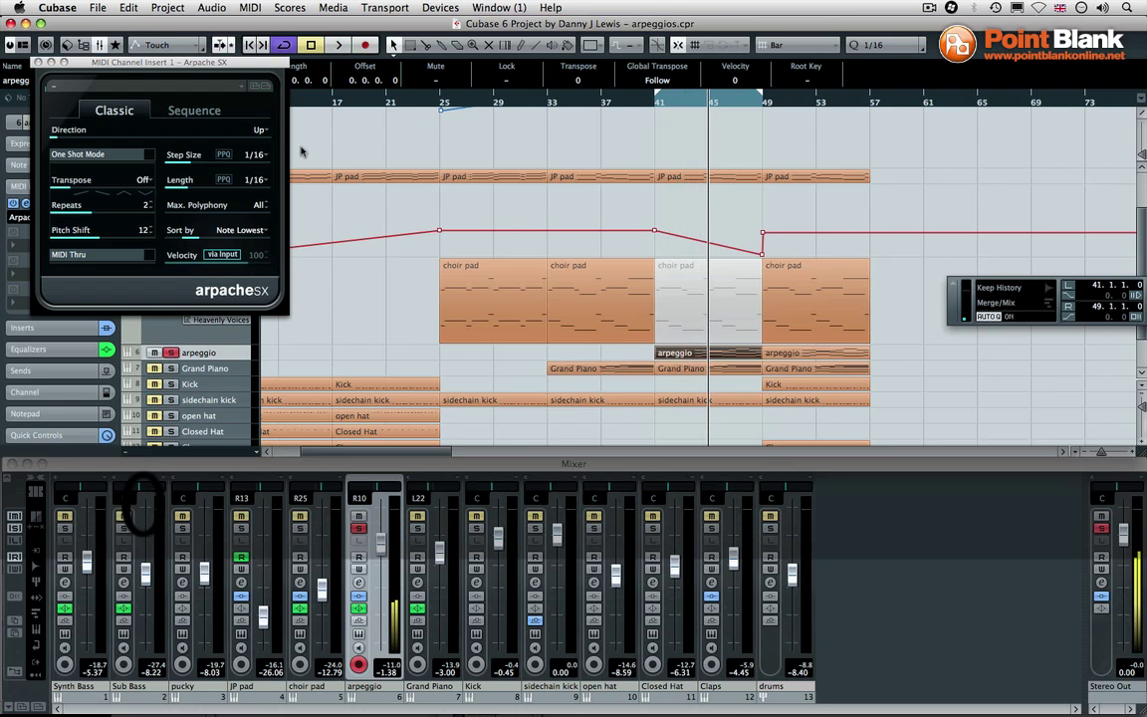
click(262, 130)
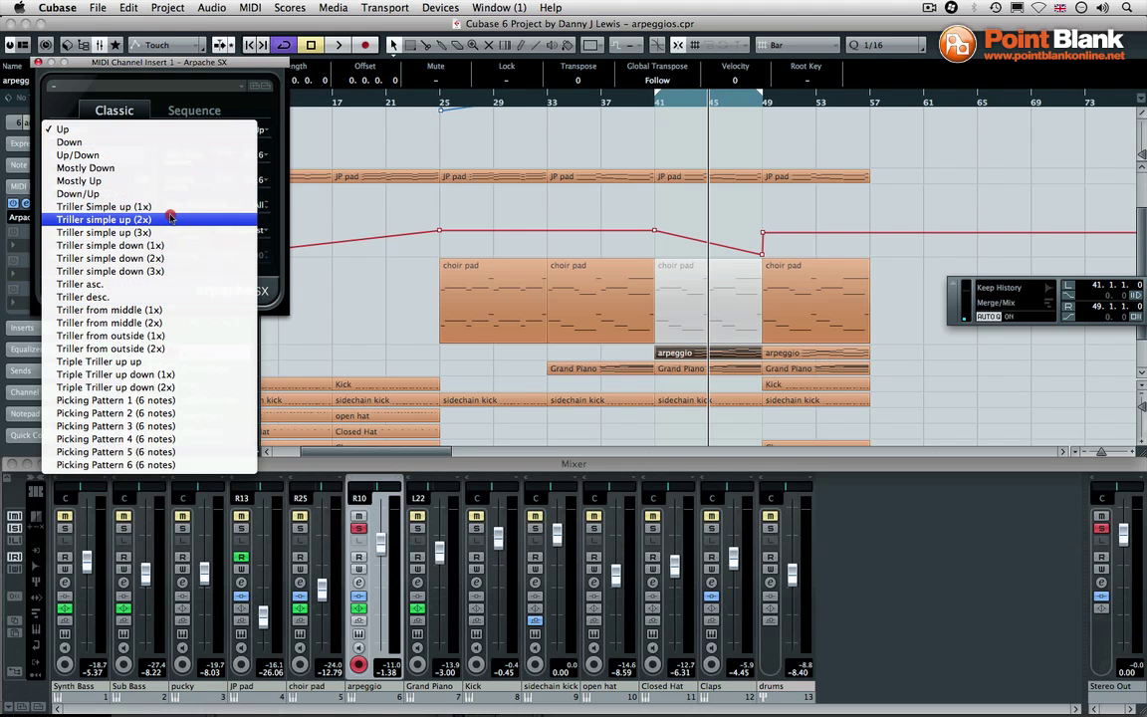
click(165, 154)
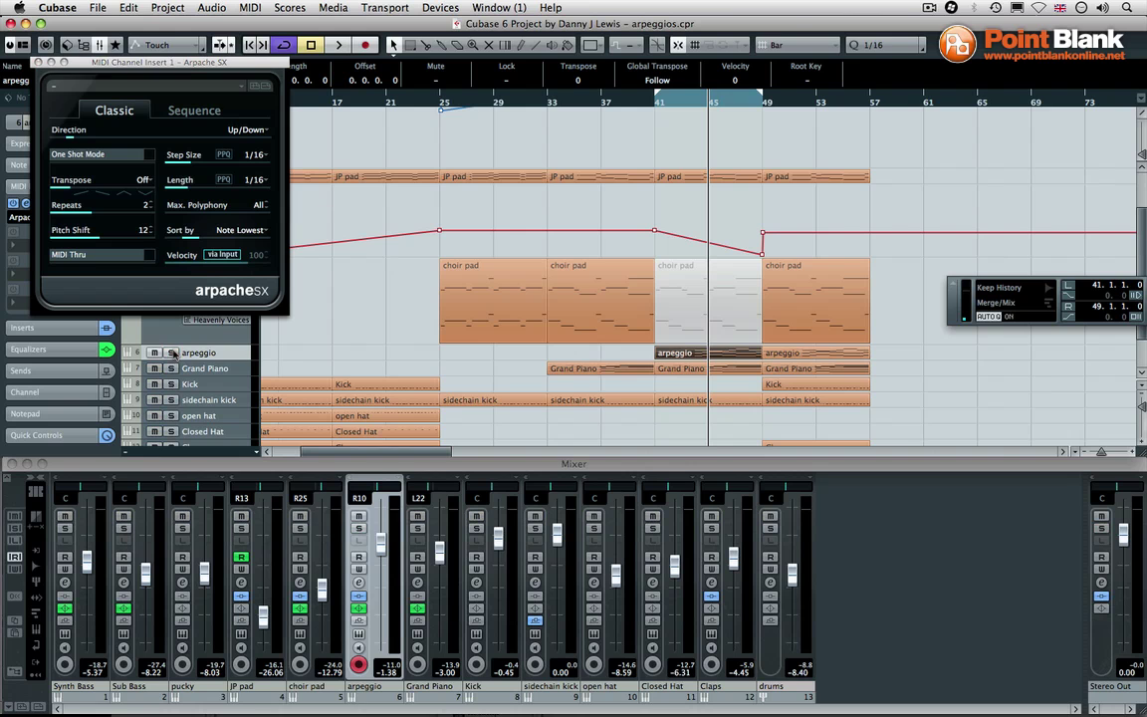
click(155, 316)
click(38, 61)
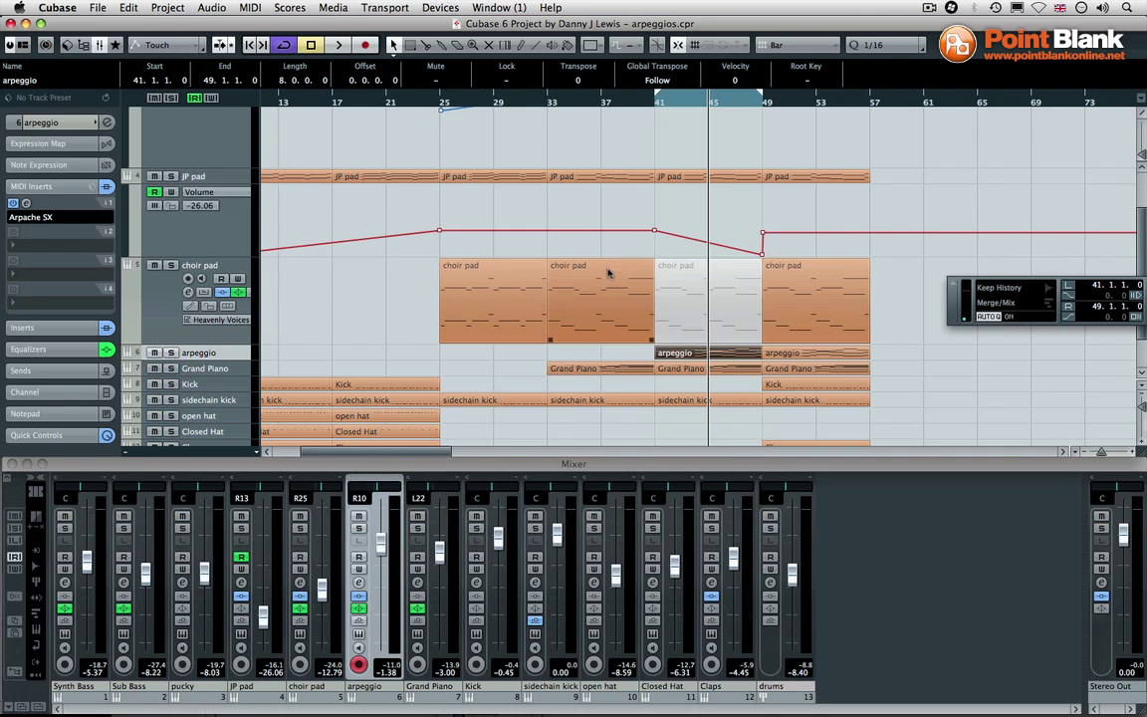
key(space)
click(597, 105)
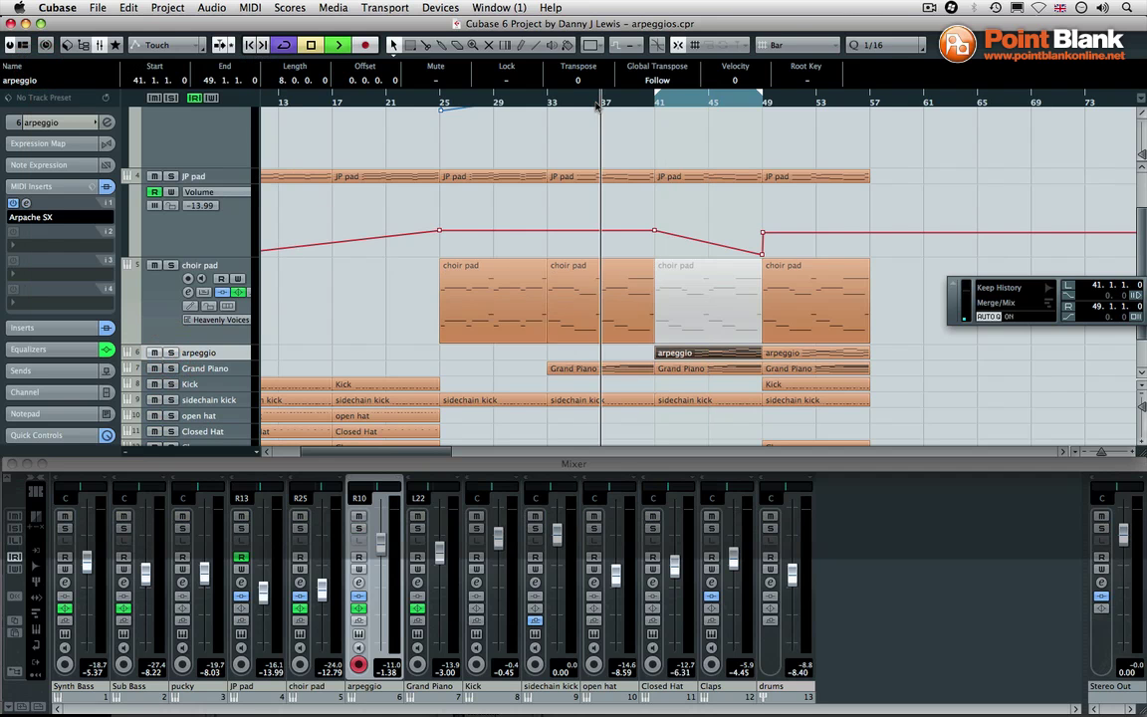
key(space)
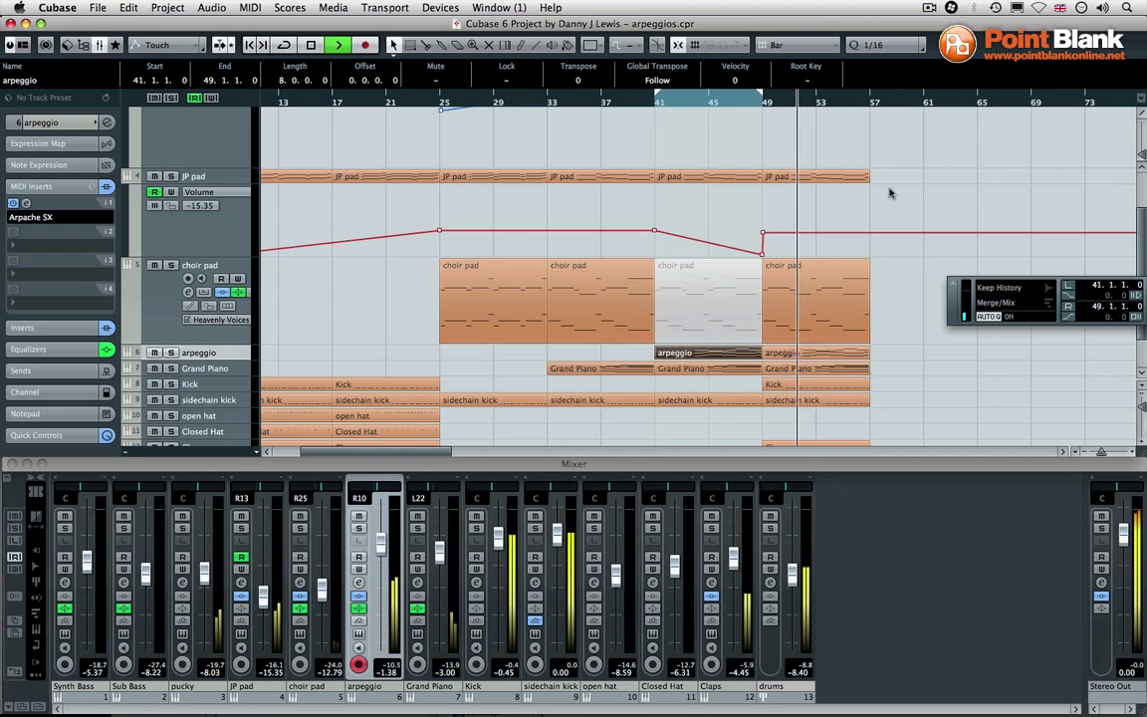
key(space)
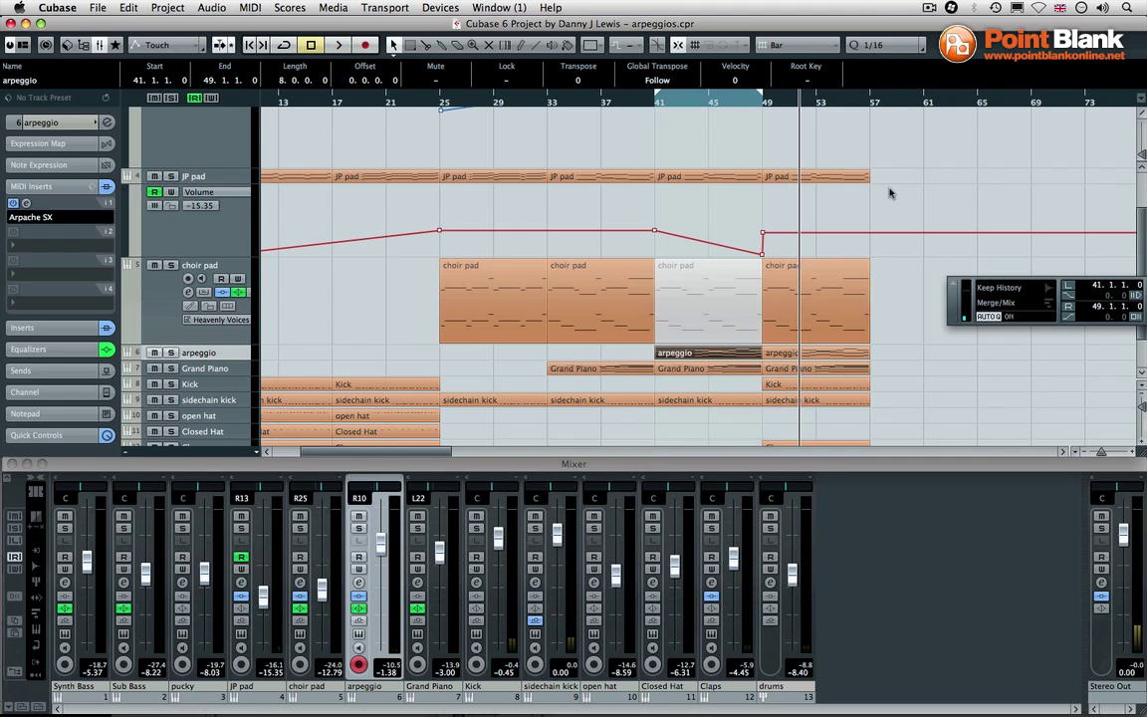